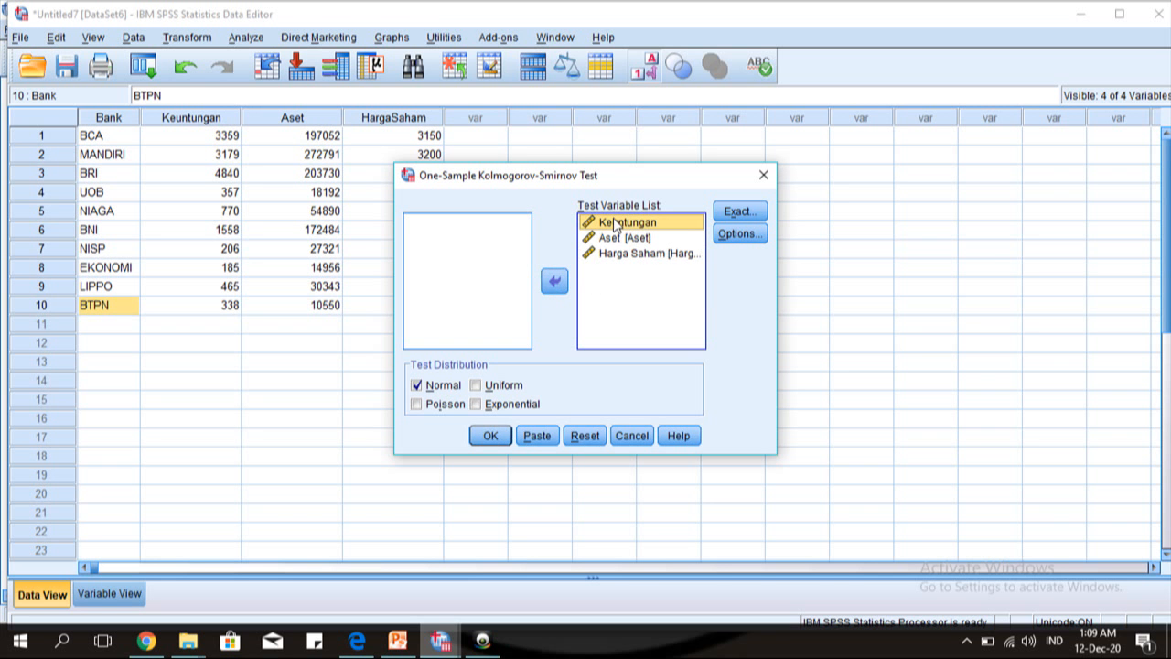
# Step: Run the One-Sample Kolmogorov-Smirnov normality test on Keuntungan, Aset and Harga Saham, and select the resulting table
pyautogui.click(489, 436)
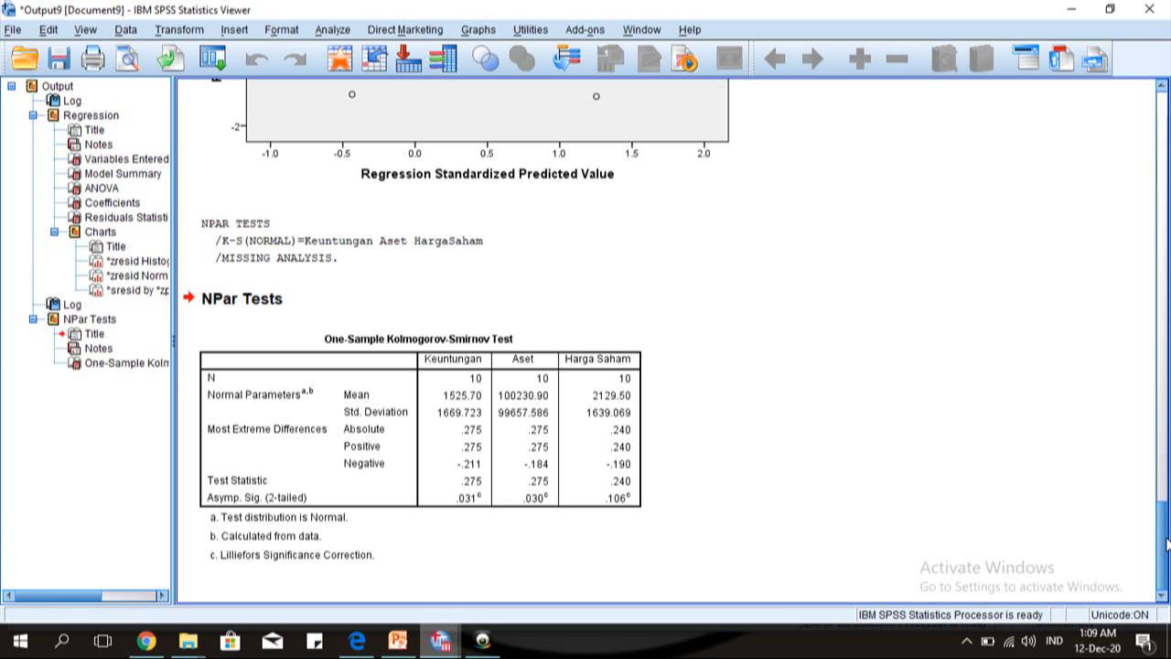
pyautogui.click(465, 485)
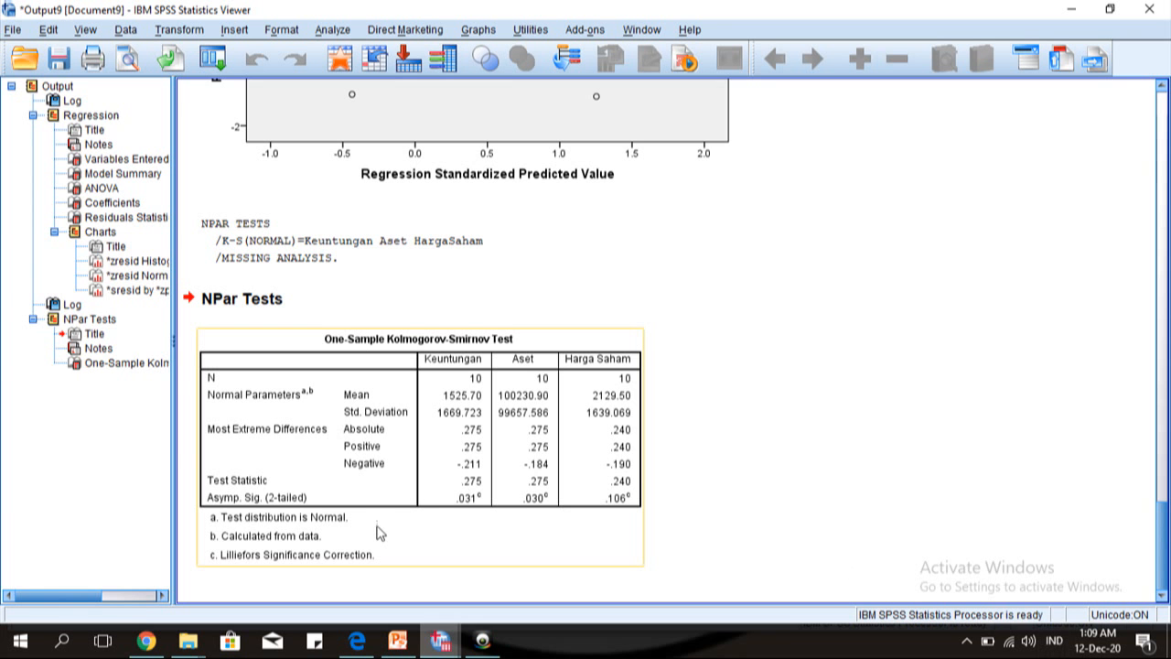
pyautogui.click(366, 496)
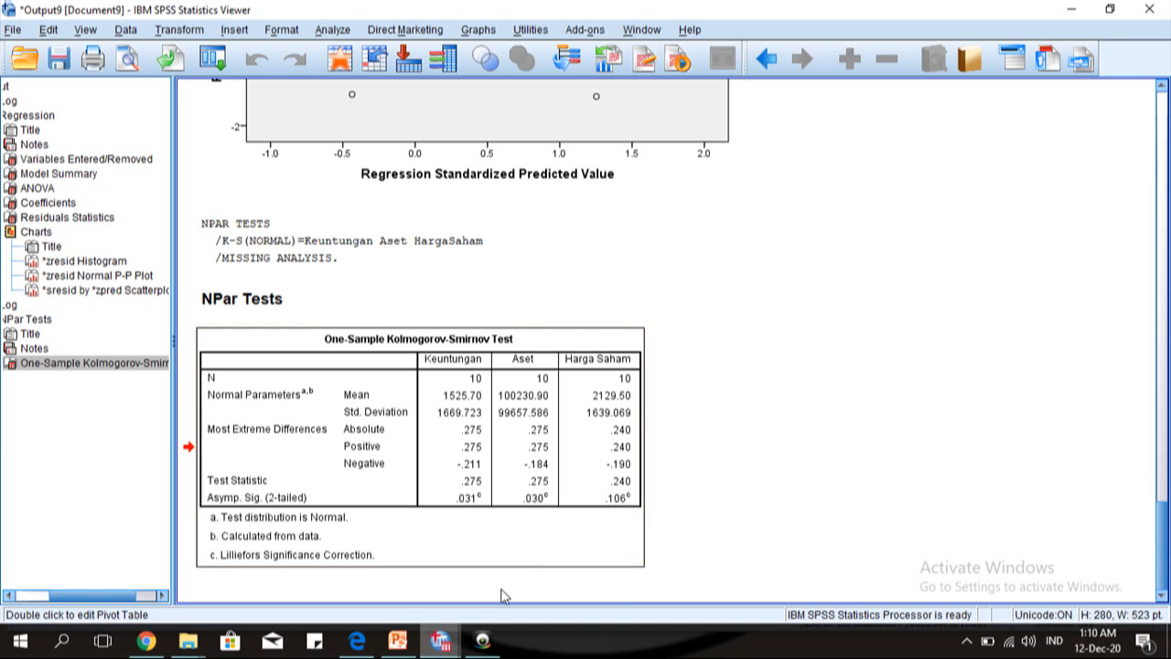
# Step: Open the Linear Regression of Keuntungan on Aset and Harga Saham and exclude the normal probability plot, keeping the histogram
pyautogui.click(437, 646)
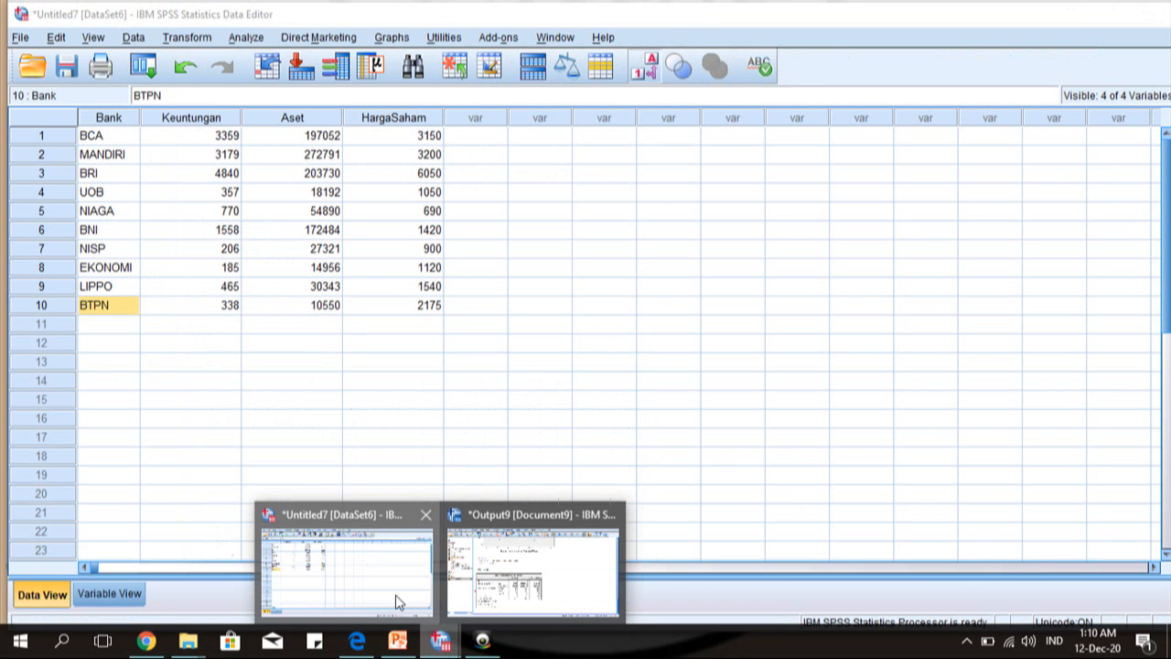
pyautogui.click(395, 597)
pyautogui.click(245, 37)
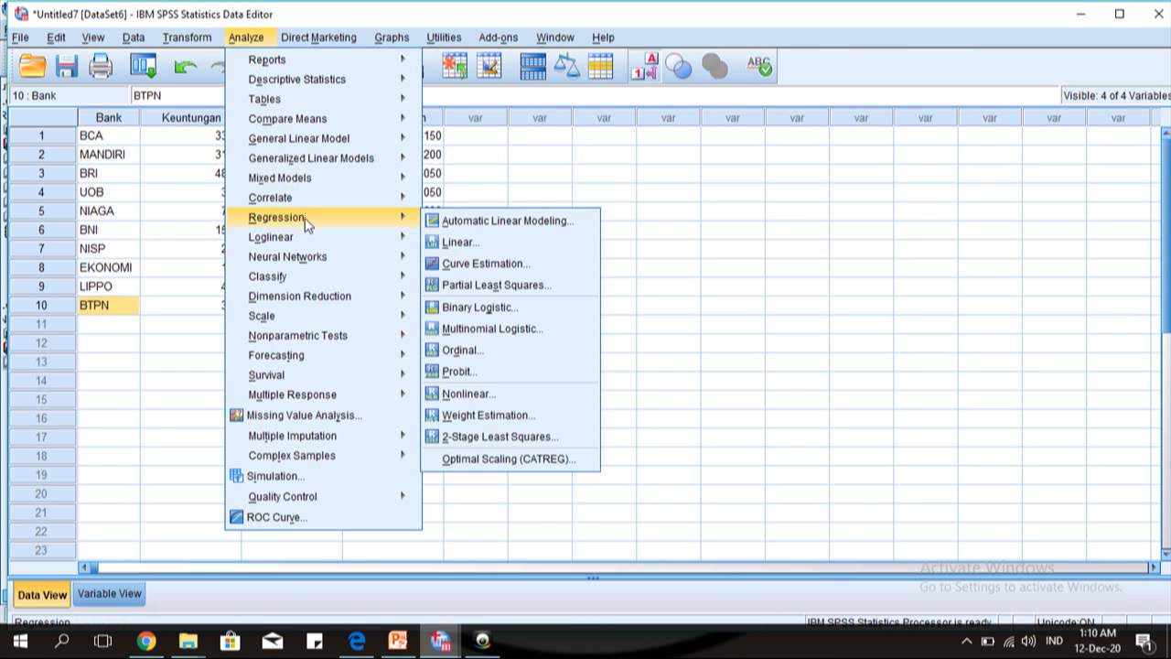
pyautogui.moveTo(409, 238)
pyautogui.click(510, 244)
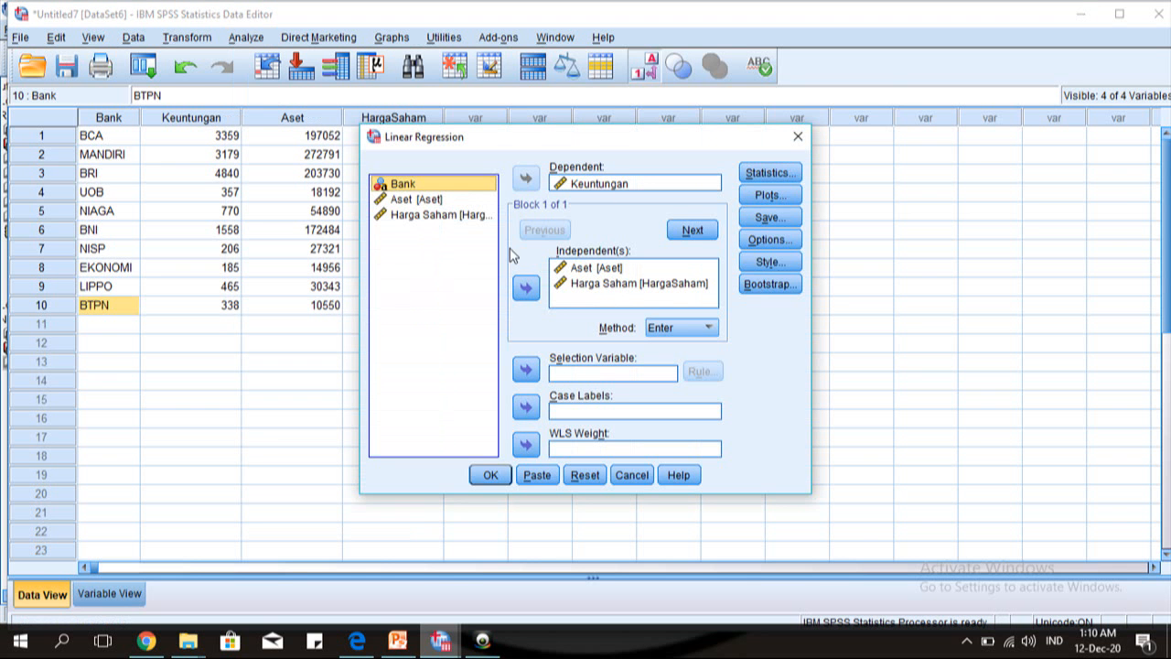
pyautogui.click(767, 196)
pyautogui.click(484, 375)
pyautogui.click(484, 376)
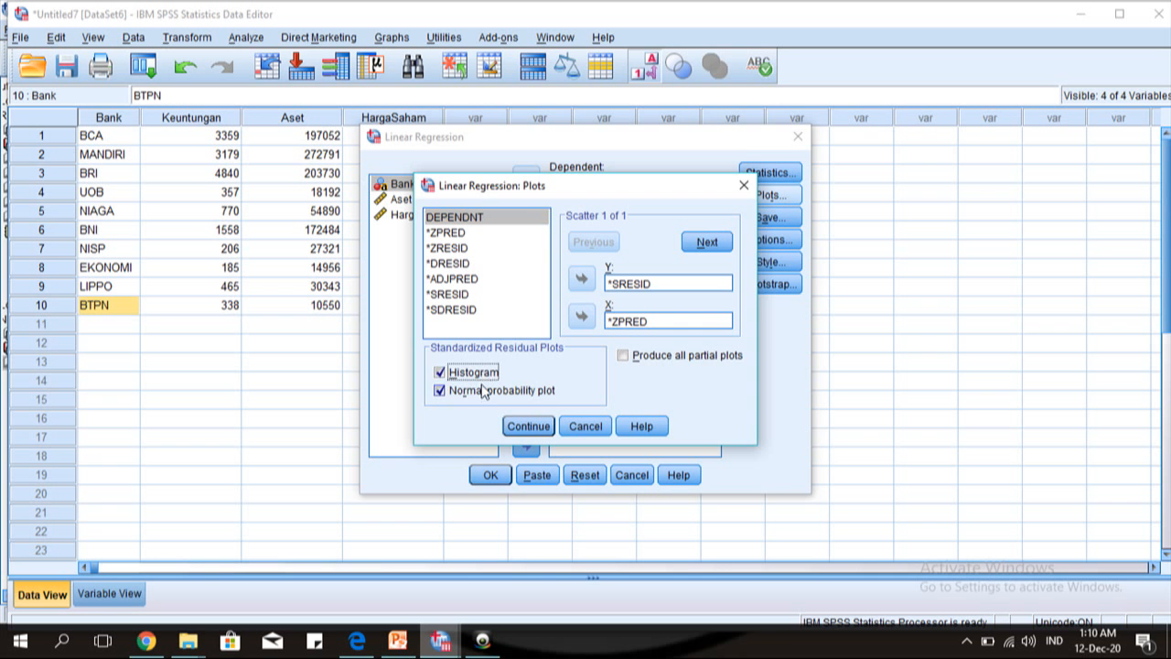
pyautogui.click(476, 390)
pyautogui.click(538, 427)
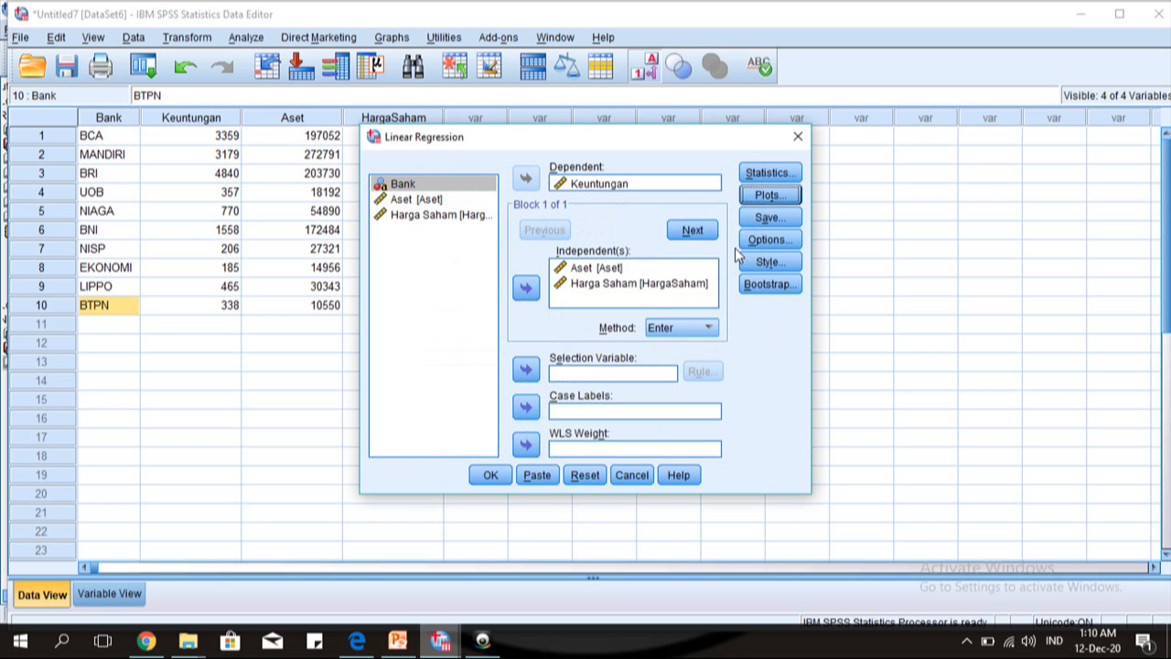
# Step: Set the regression to save unstandardized residuals as a new variable and run it
pyautogui.click(769, 217)
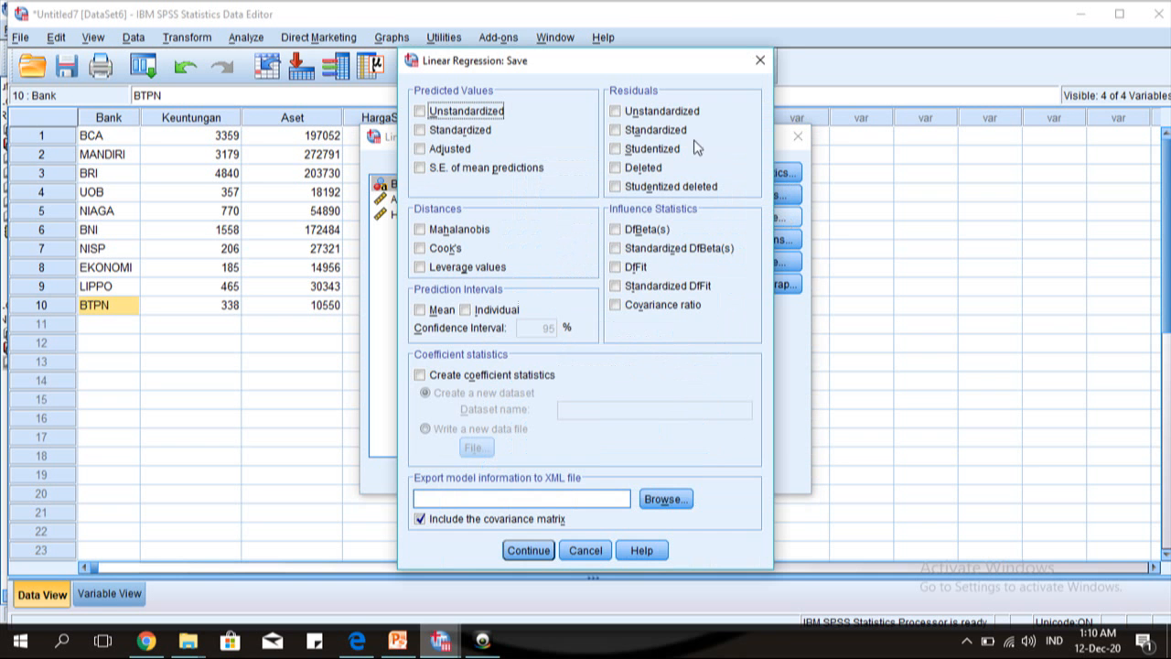
pyautogui.click(671, 111)
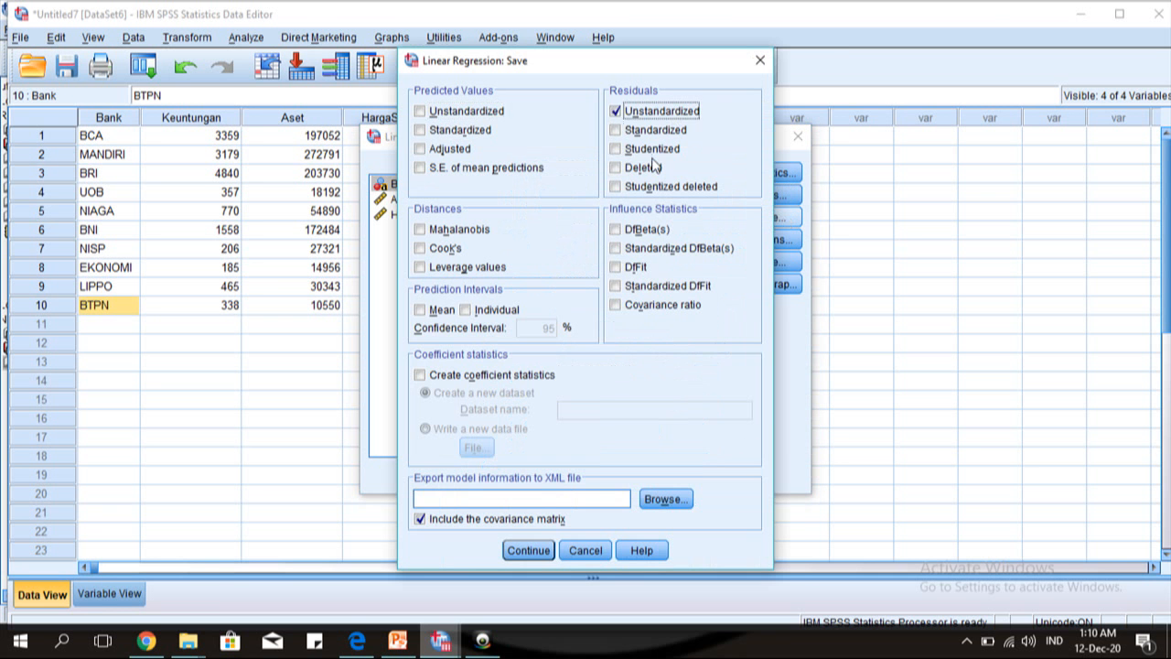
pyautogui.click(535, 551)
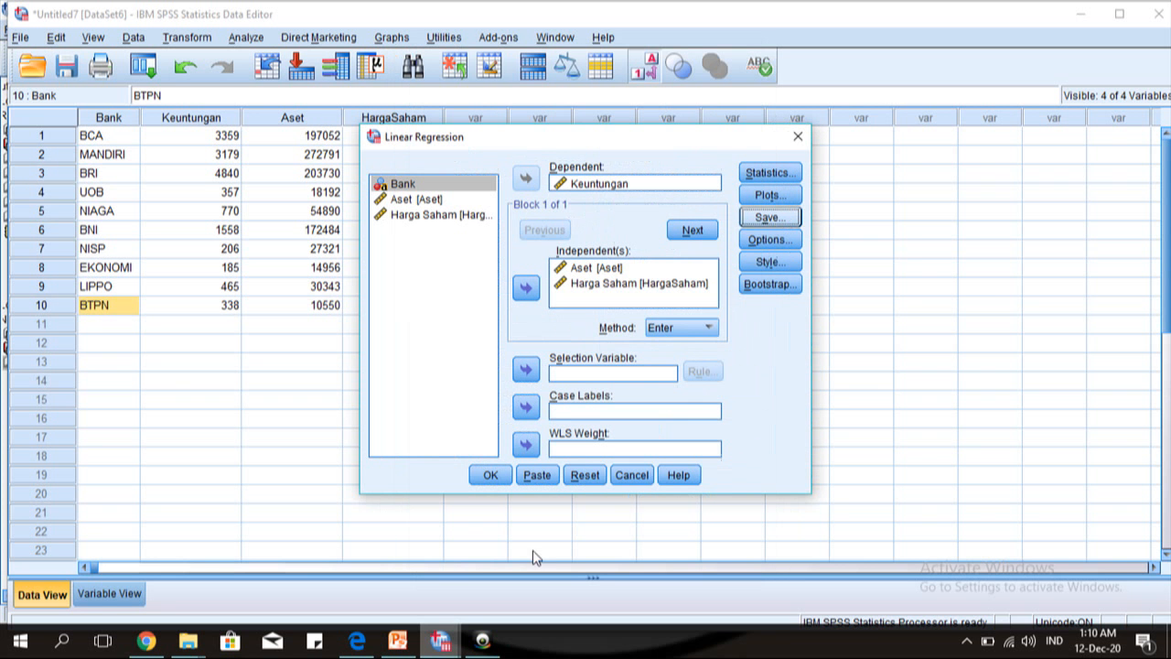
pyautogui.click(496, 487)
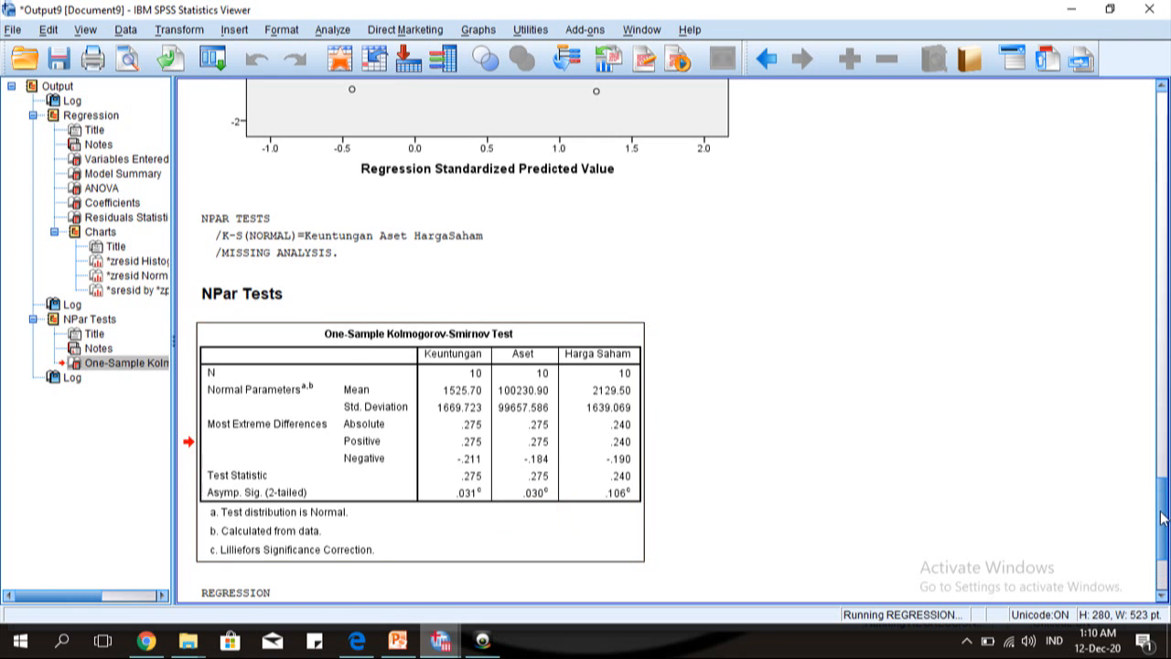
pyautogui.moveTo(1163, 518); pyautogui.dragTo(1163, 541)
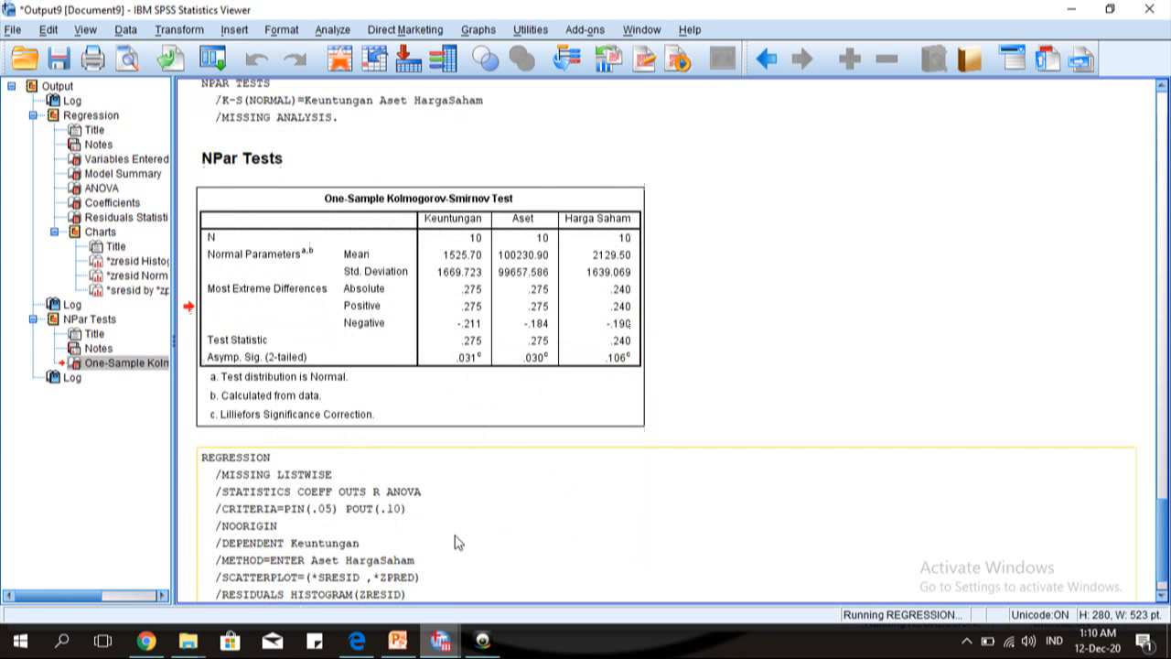
# Step: In the dataset's legacy one-sample K-S test, remove Harga Saham, Aset and Keuntungan from the test variables
pyautogui.click(440, 640)
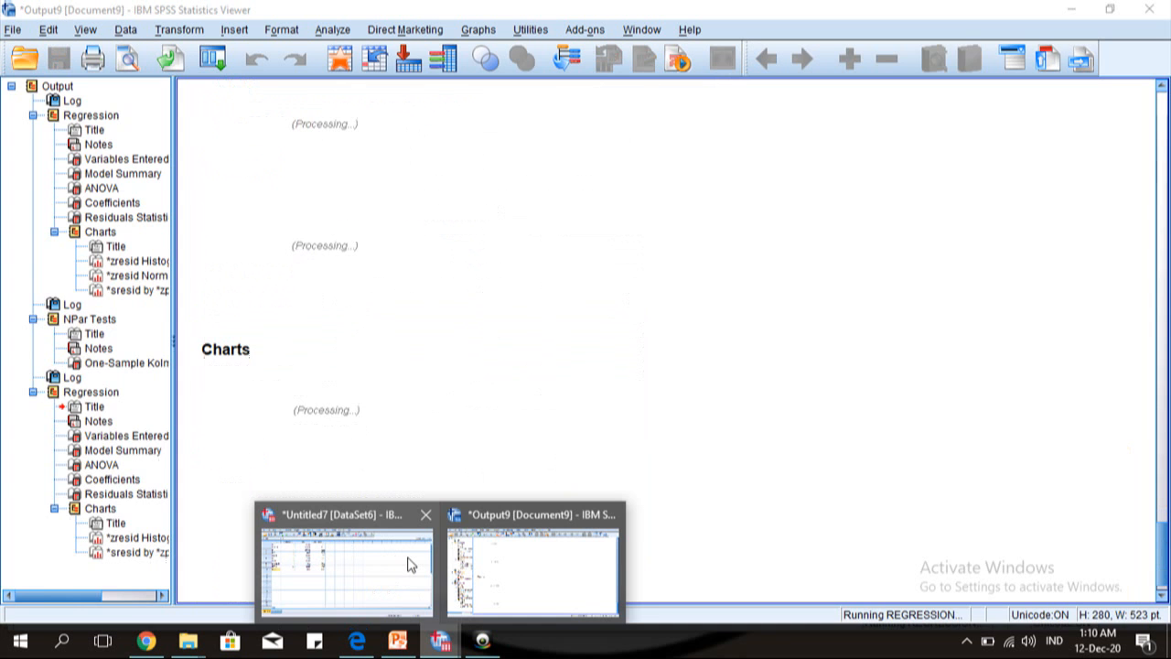
pyautogui.click(409, 565)
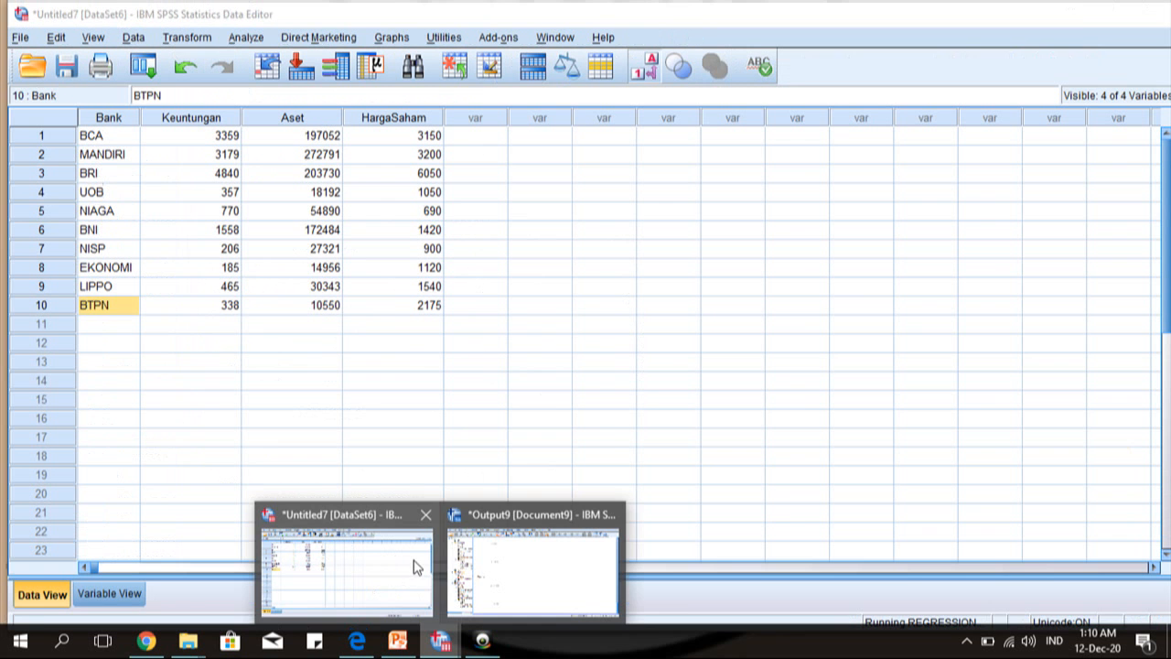
pyautogui.click(247, 38)
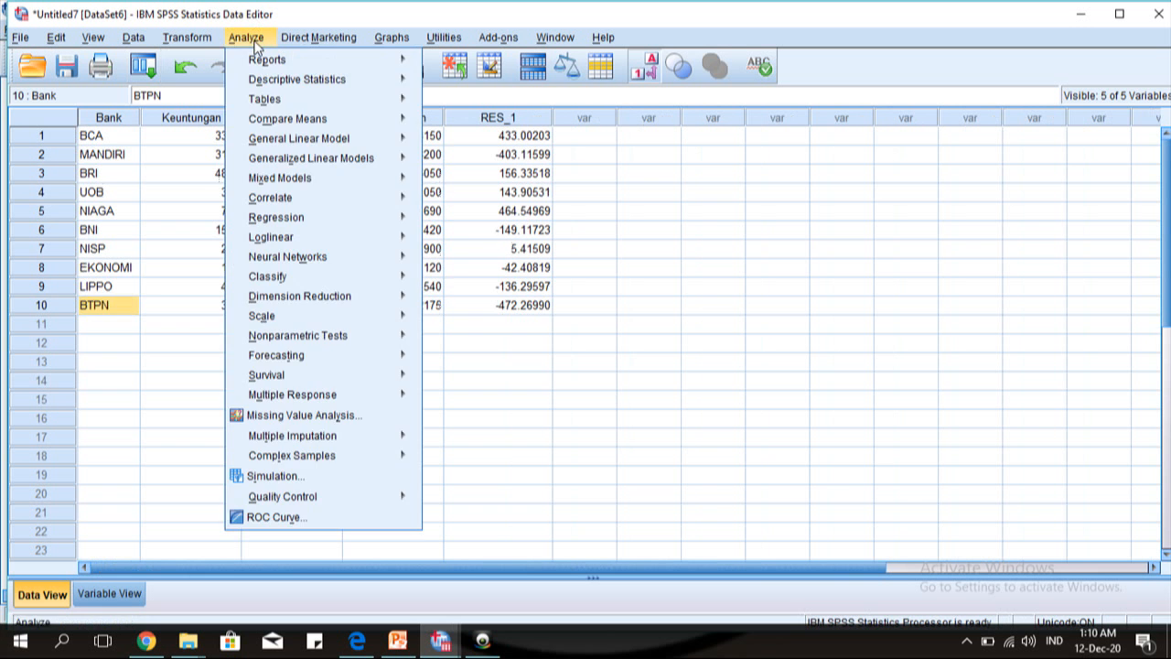
pyautogui.click(247, 37)
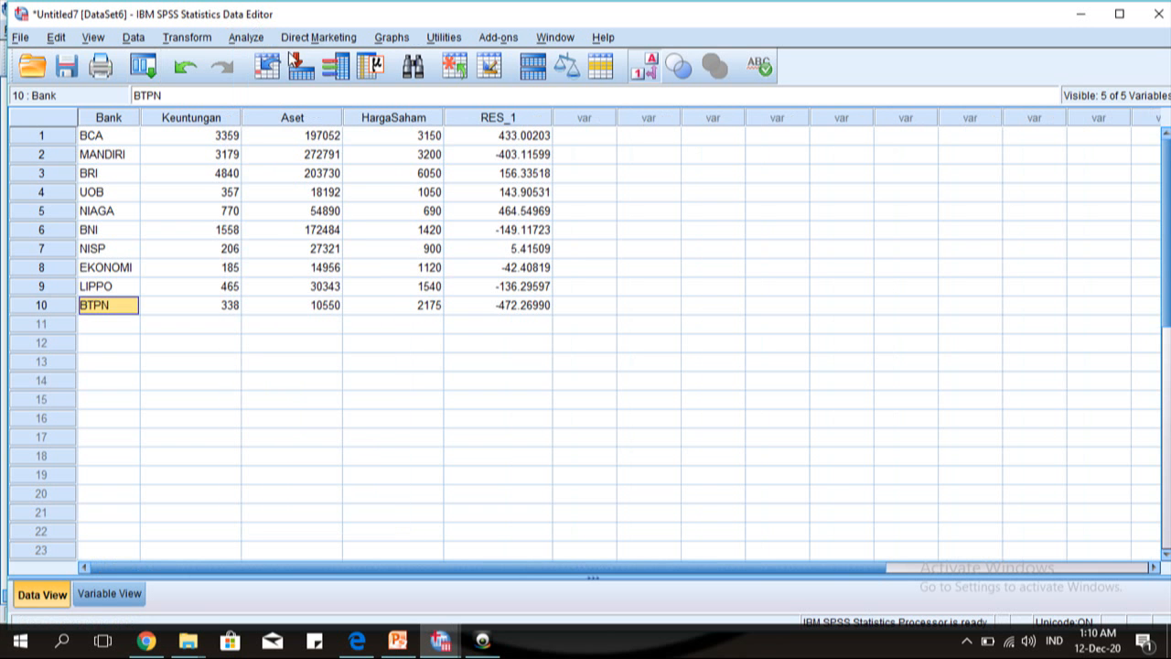
pyautogui.click(251, 40)
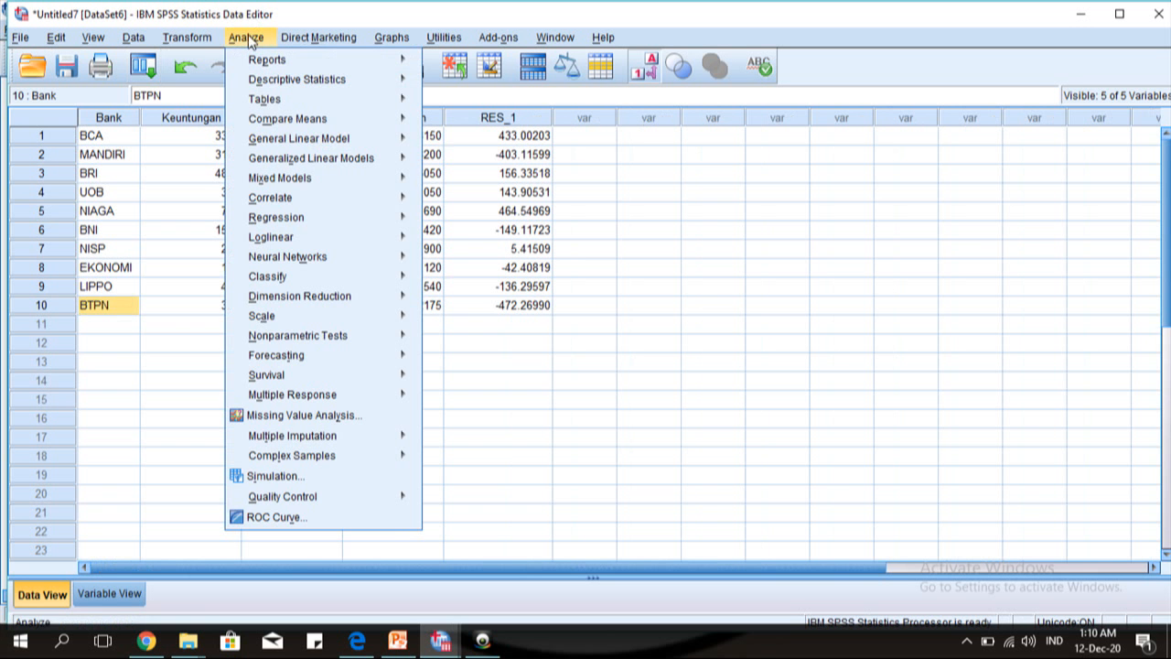
pyautogui.moveTo(320, 343)
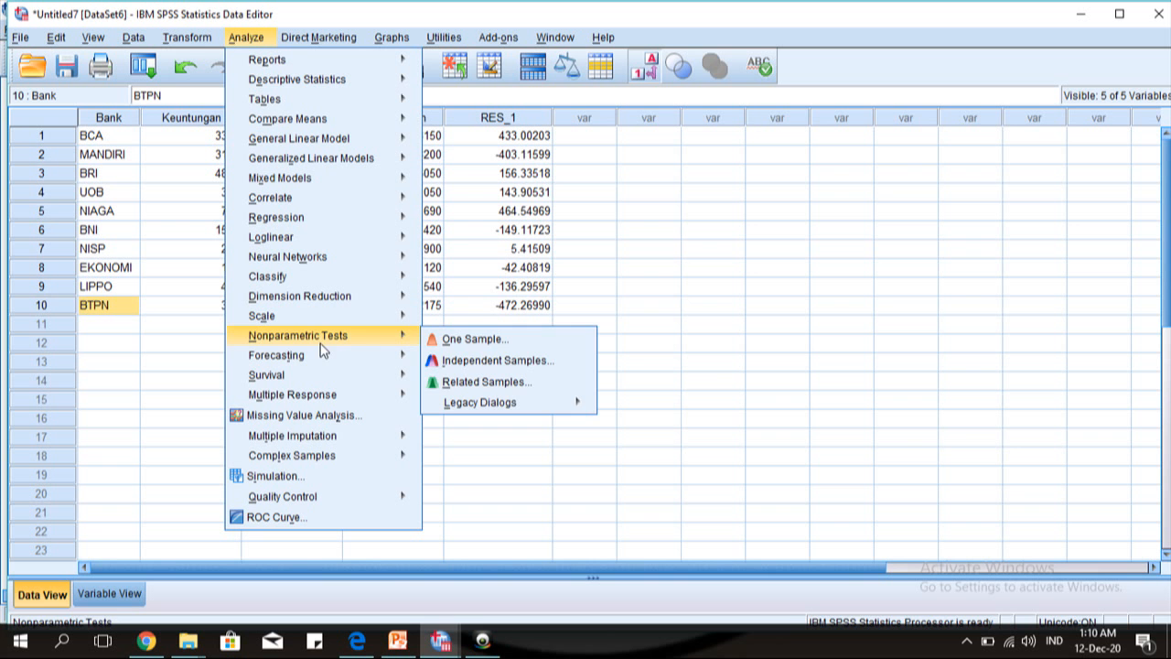
pyautogui.moveTo(375, 355)
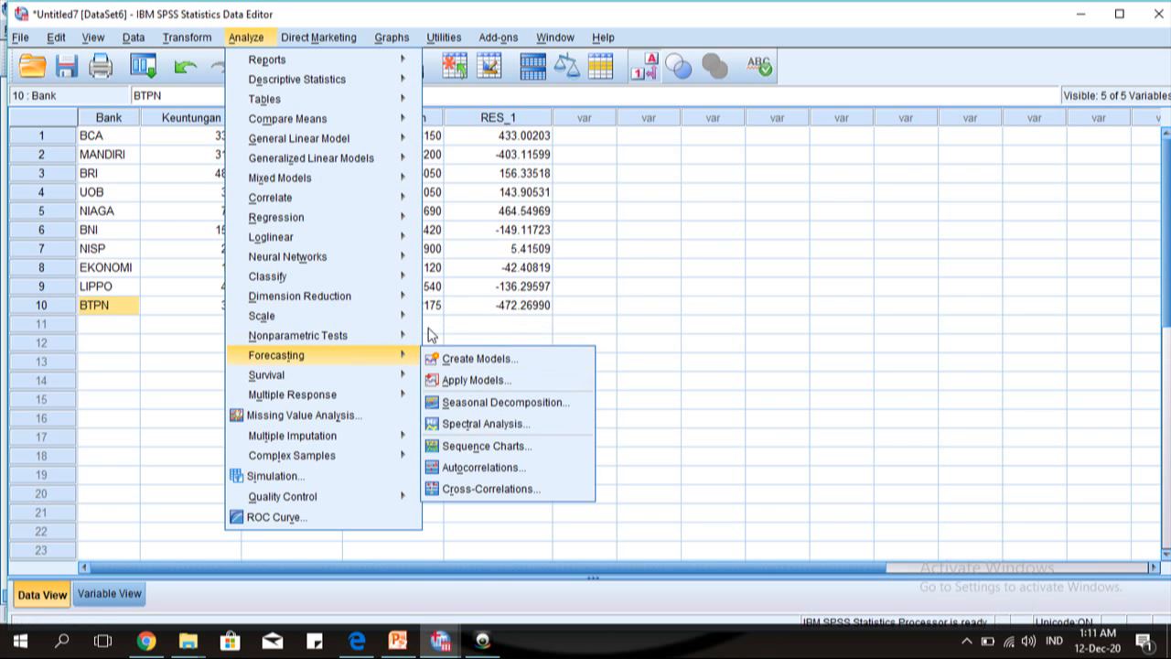
pyautogui.moveTo(412, 336)
pyautogui.moveTo(497, 405)
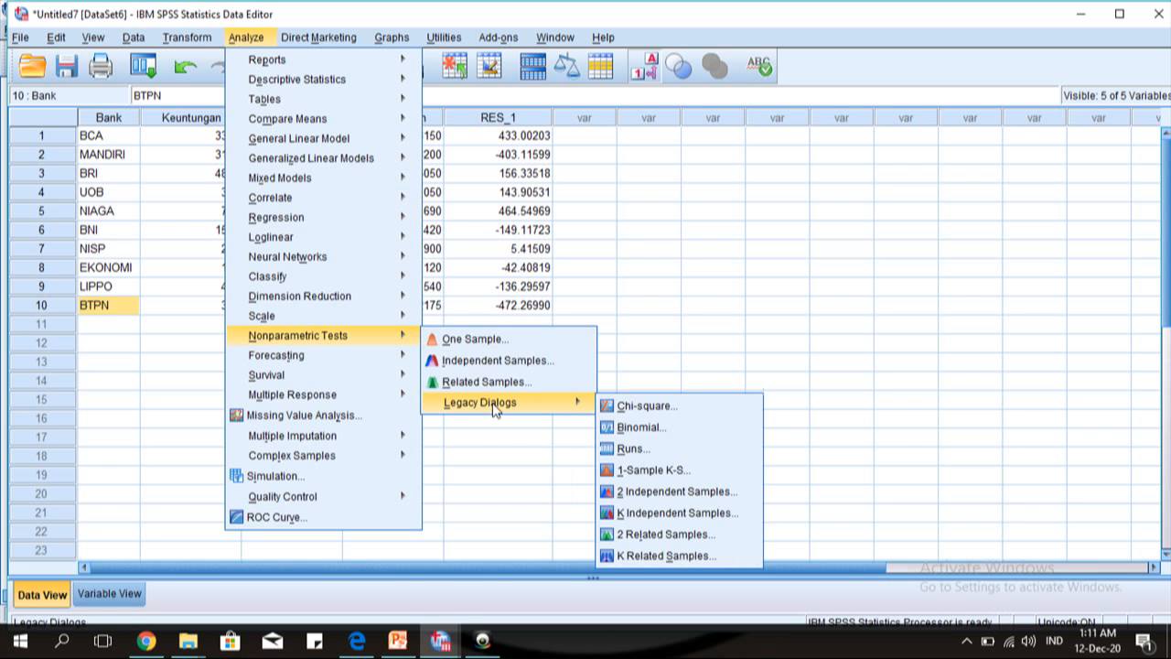
pyautogui.click(704, 472)
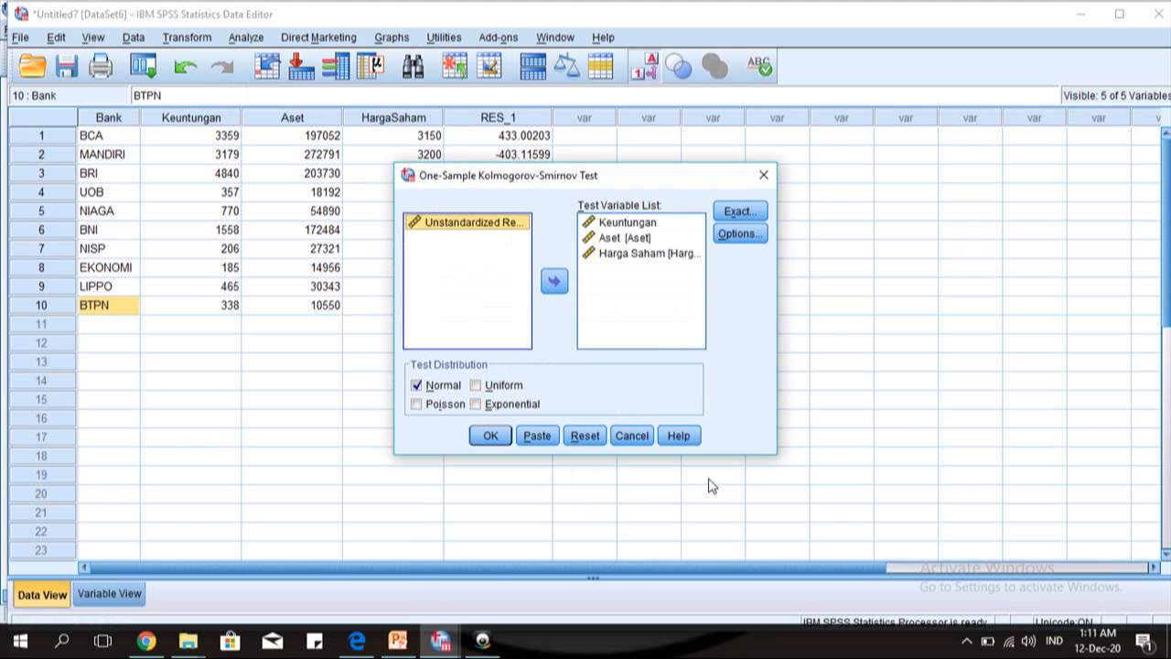
pyautogui.click(590, 256)
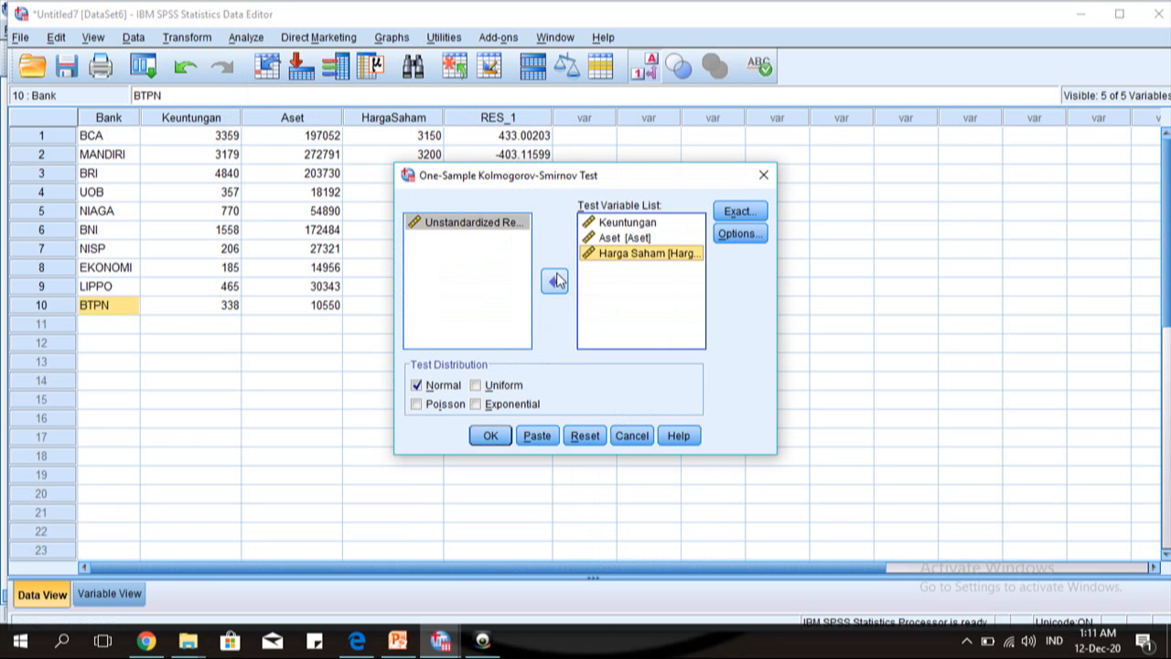
pyautogui.click(553, 281)
pyautogui.click(608, 237)
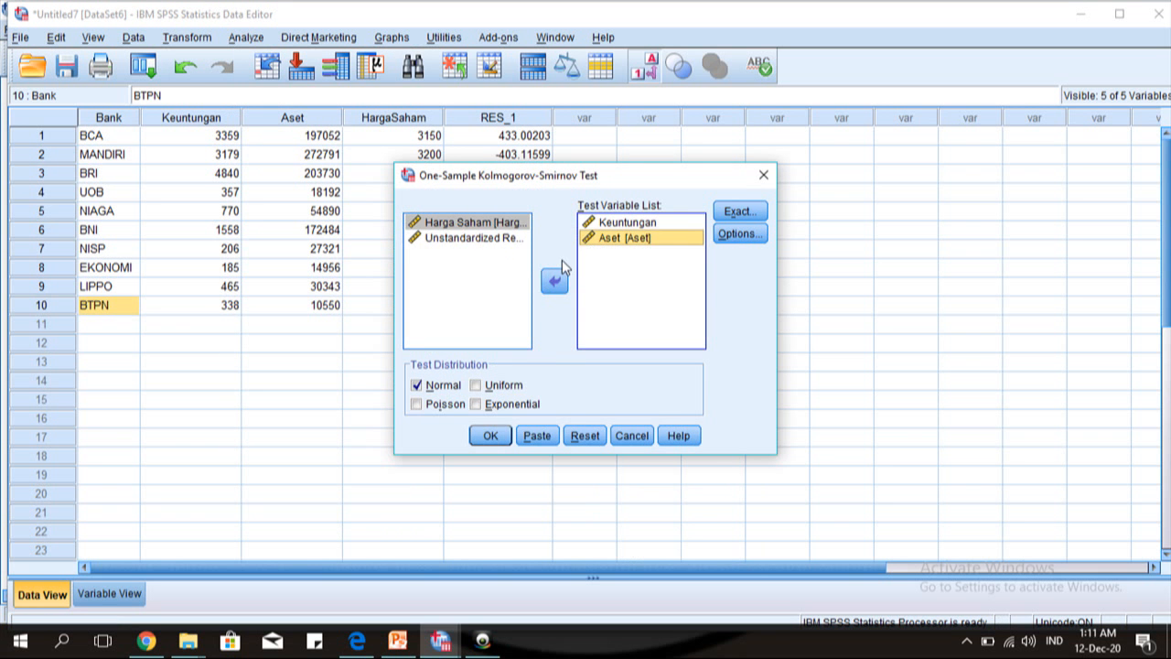
pyautogui.click(553, 281)
pyautogui.click(601, 224)
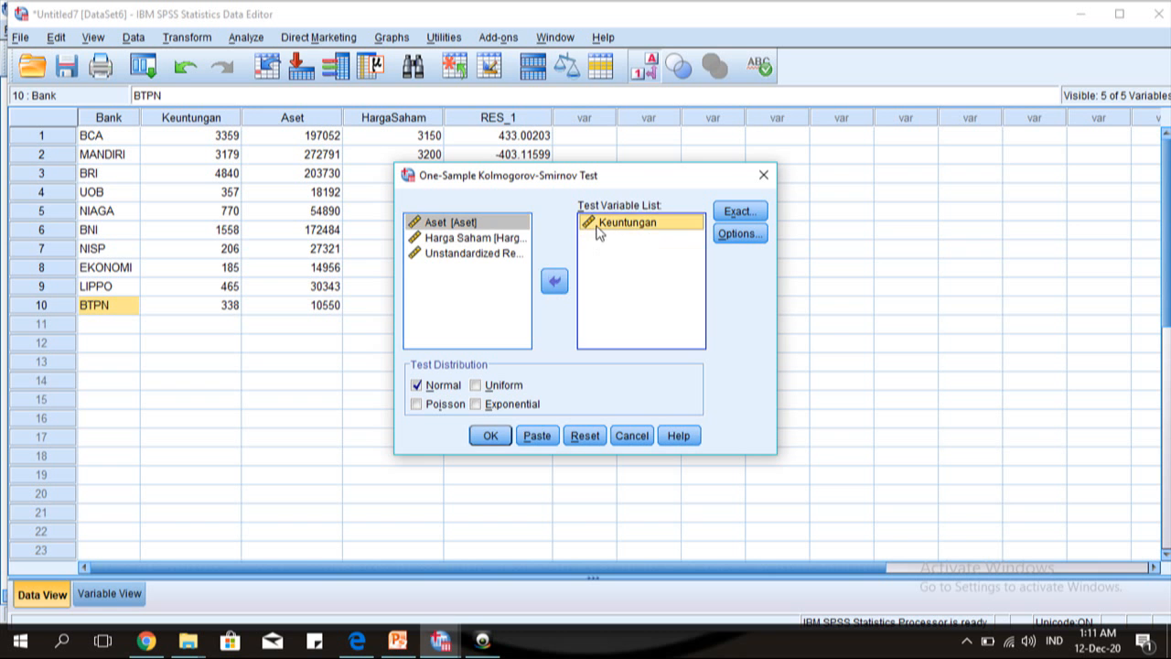
pyautogui.click(555, 280)
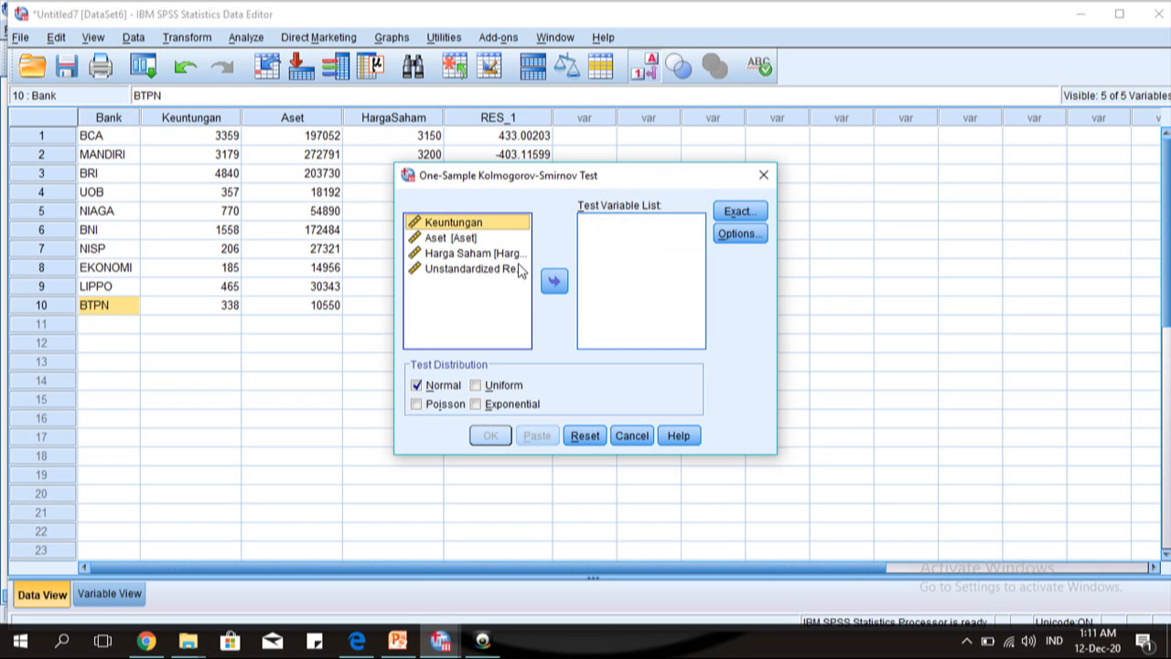
# Step: Run the Kolmogorov-Smirnov test for normality on the Unstandardized Residual variable and review its results table
pyautogui.click(519, 269)
pyautogui.click(554, 281)
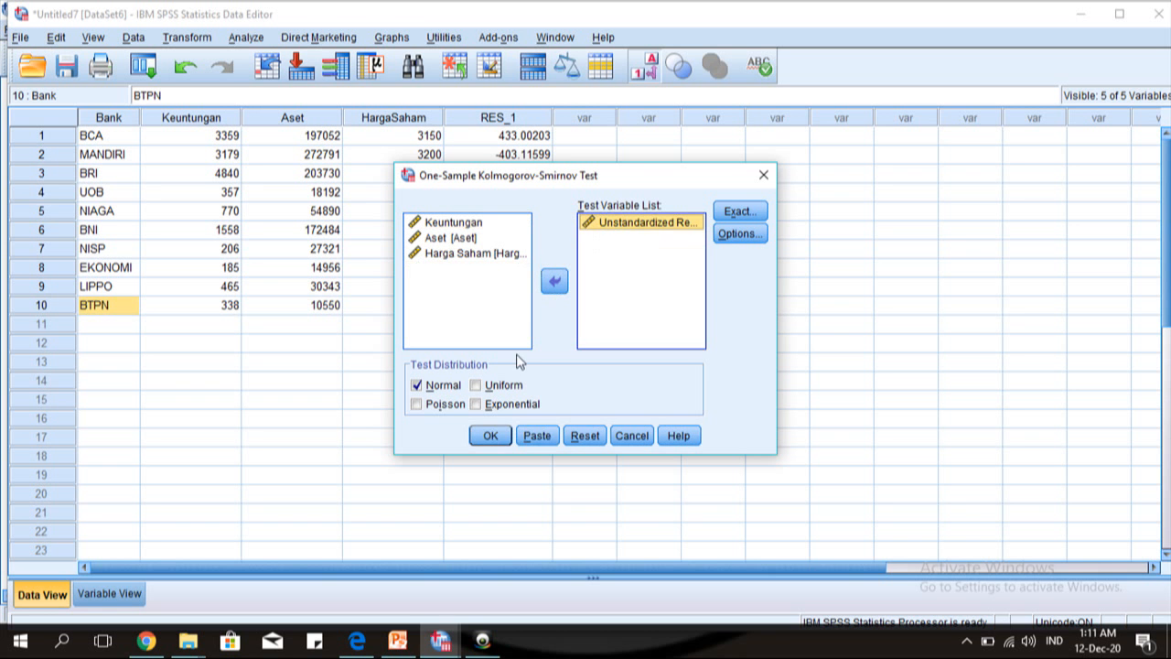
pyautogui.click(489, 435)
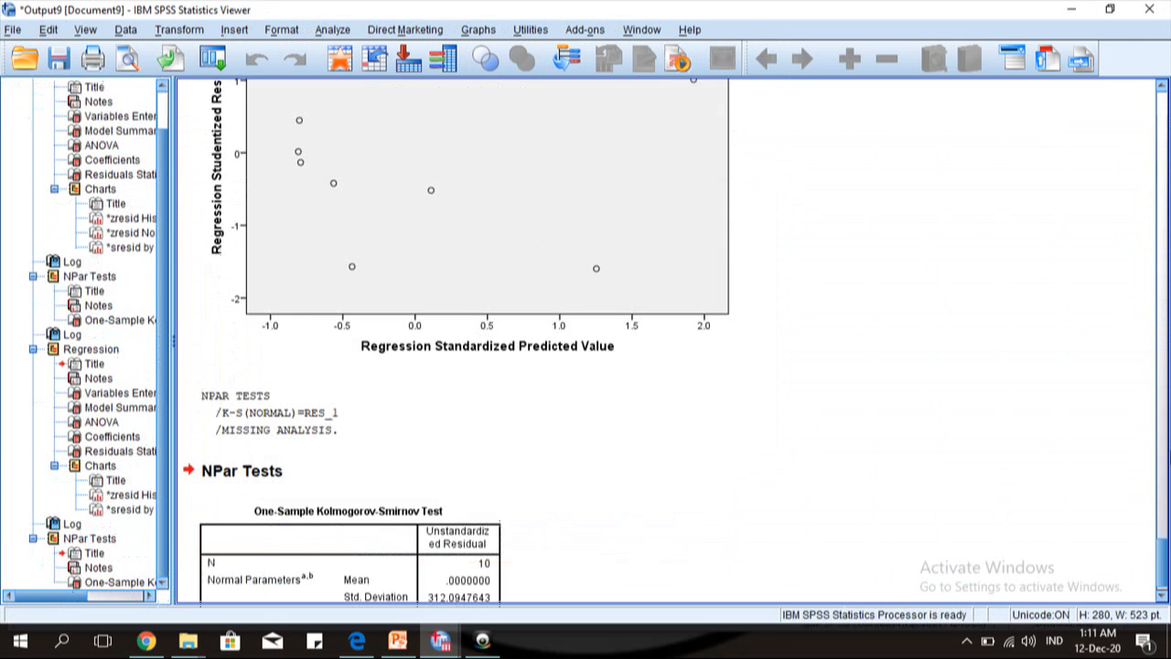
pyautogui.scroll(-5, 1162, 554)
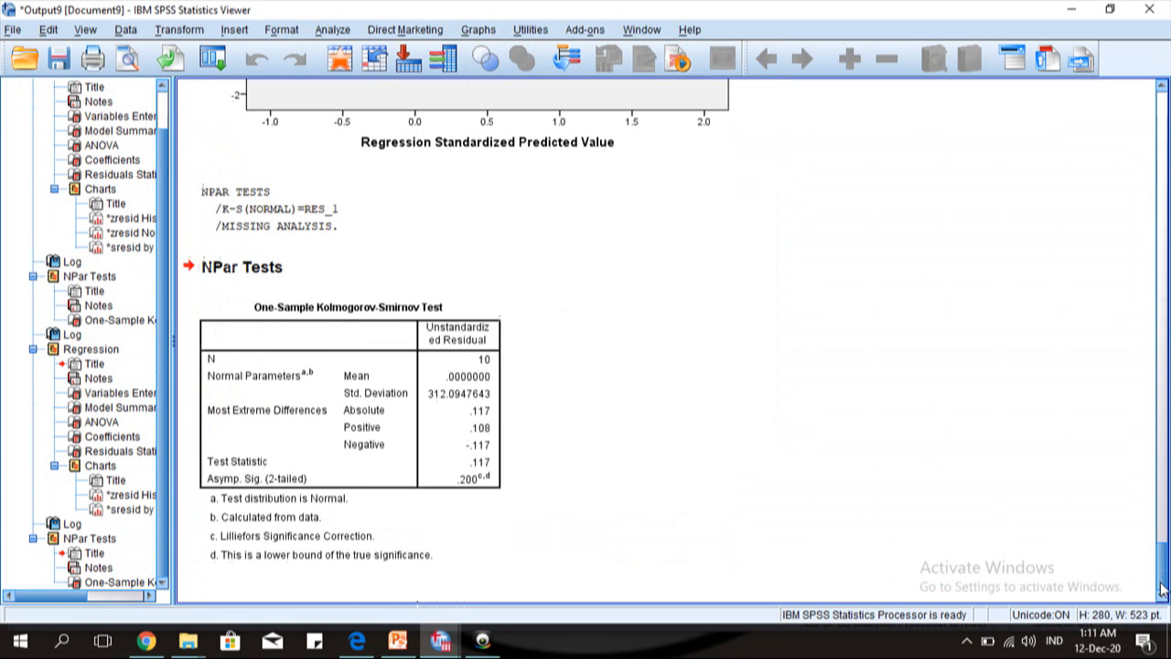
pyautogui.click(432, 479)
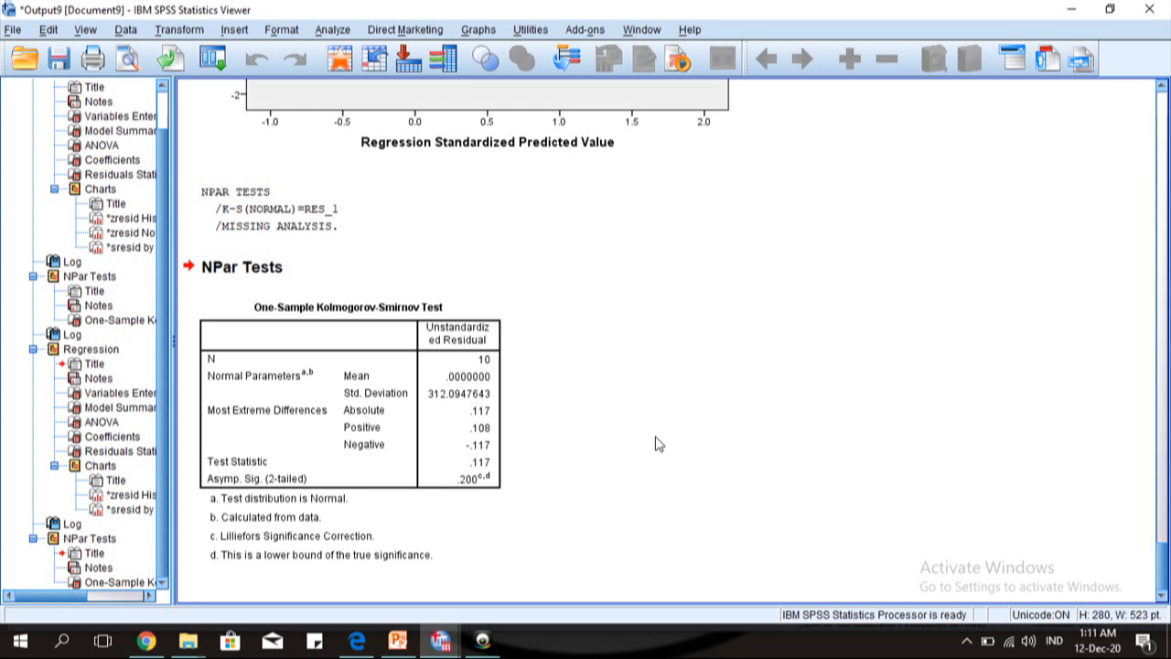
pyautogui.click(494, 458)
# Step: Switch to the PowerPoint presentation on classical assumptions and display slide 3, "2. UJI MULTIKOLINEARITAS"
pyautogui.moveTo(399, 641)
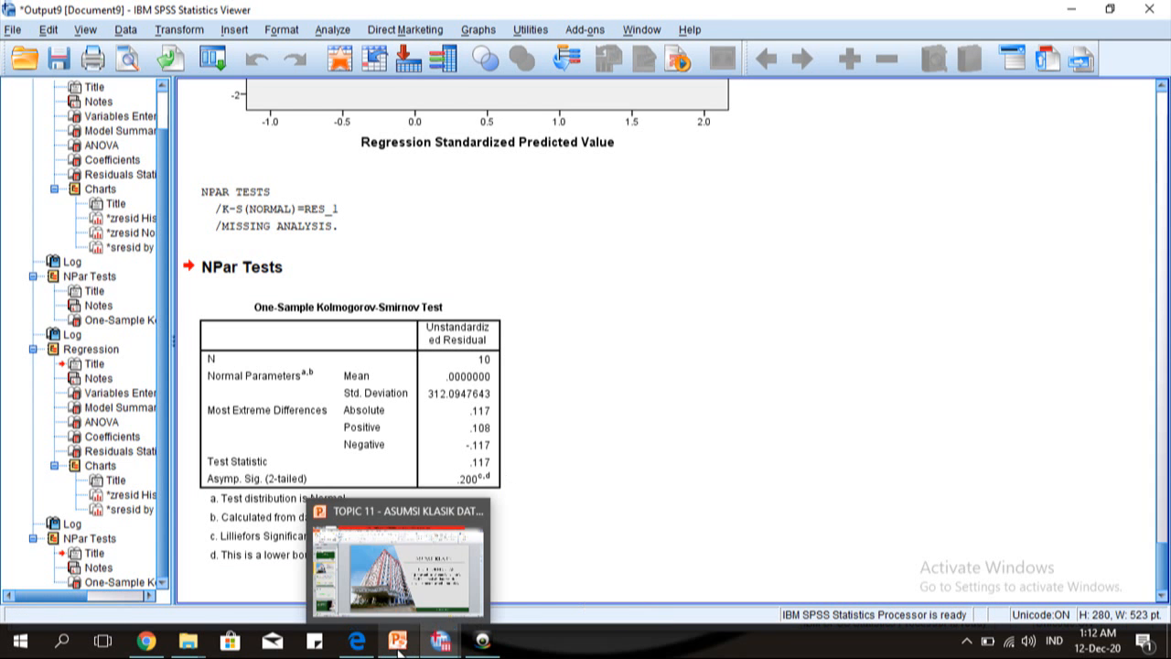
pyautogui.click(392, 576)
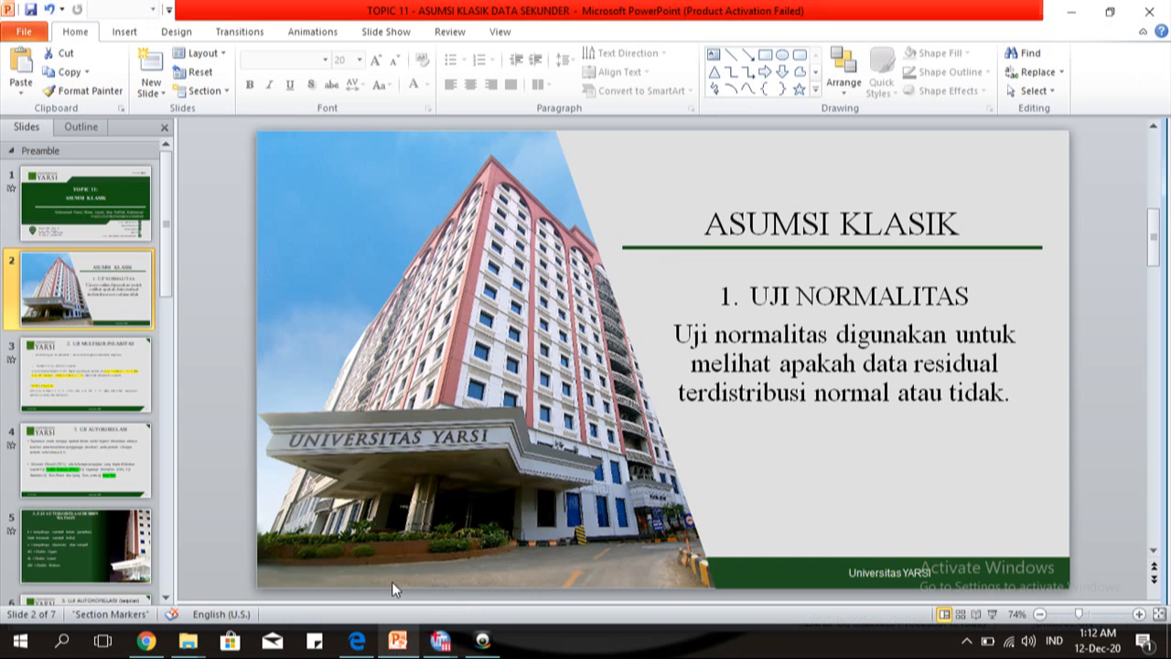
pyautogui.click(121, 384)
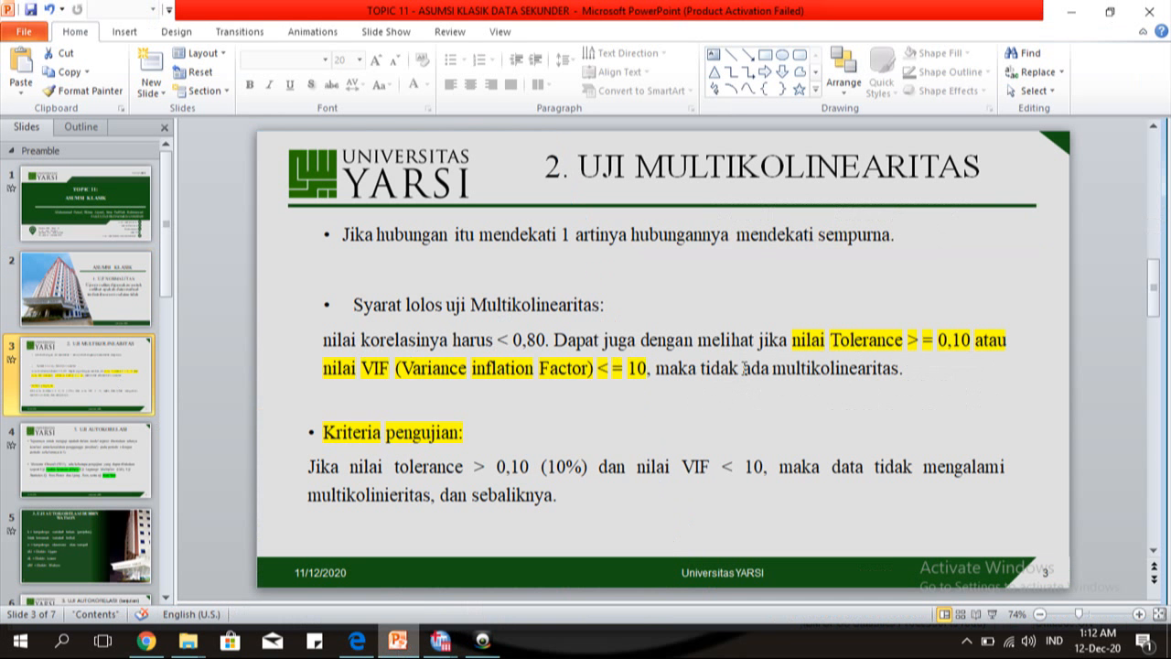
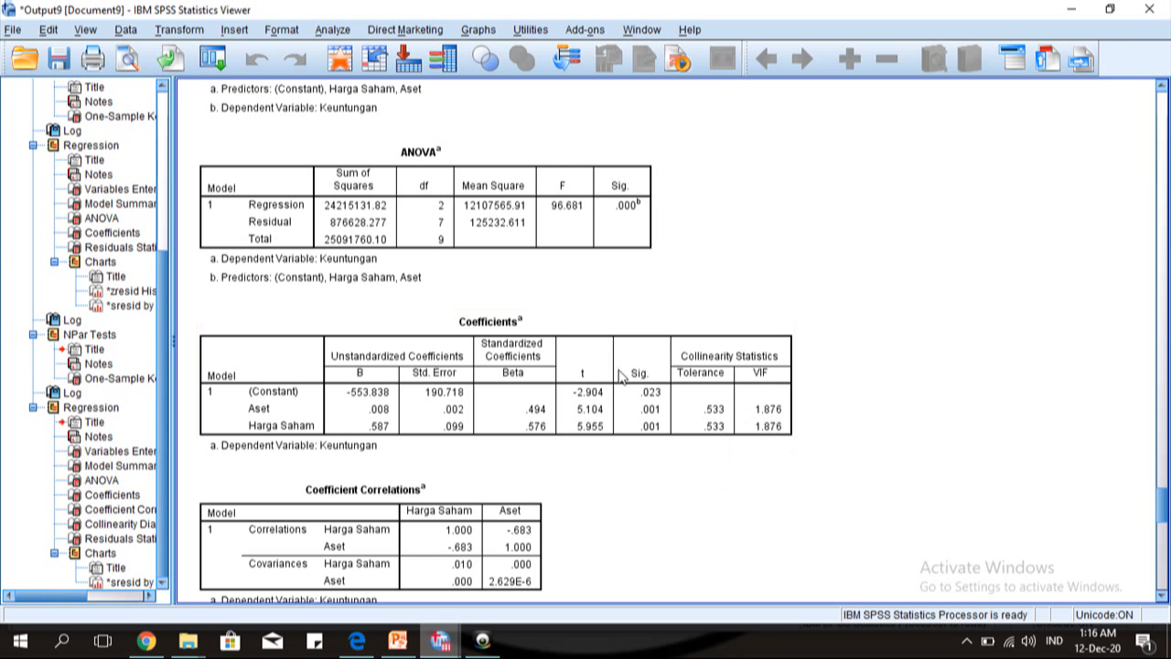
pyautogui.click(566, 366)
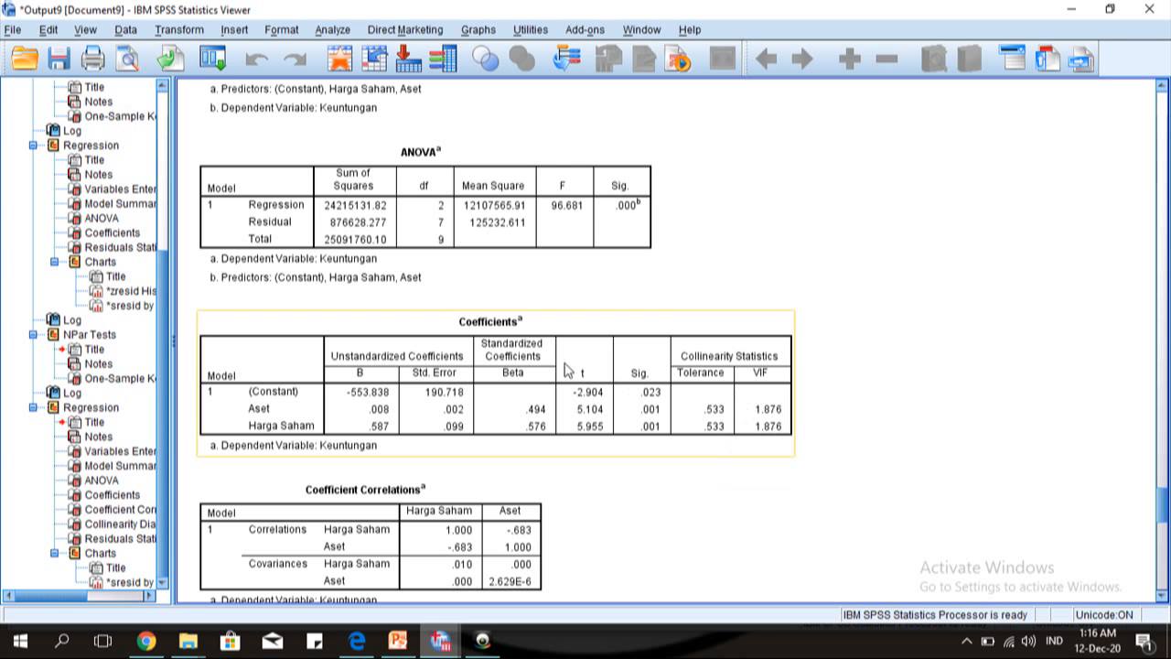
# Step: Switch to the PowerPoint presentation and display slide 4, "3. UJI AUTOKORELASI"
pyautogui.click(440, 641)
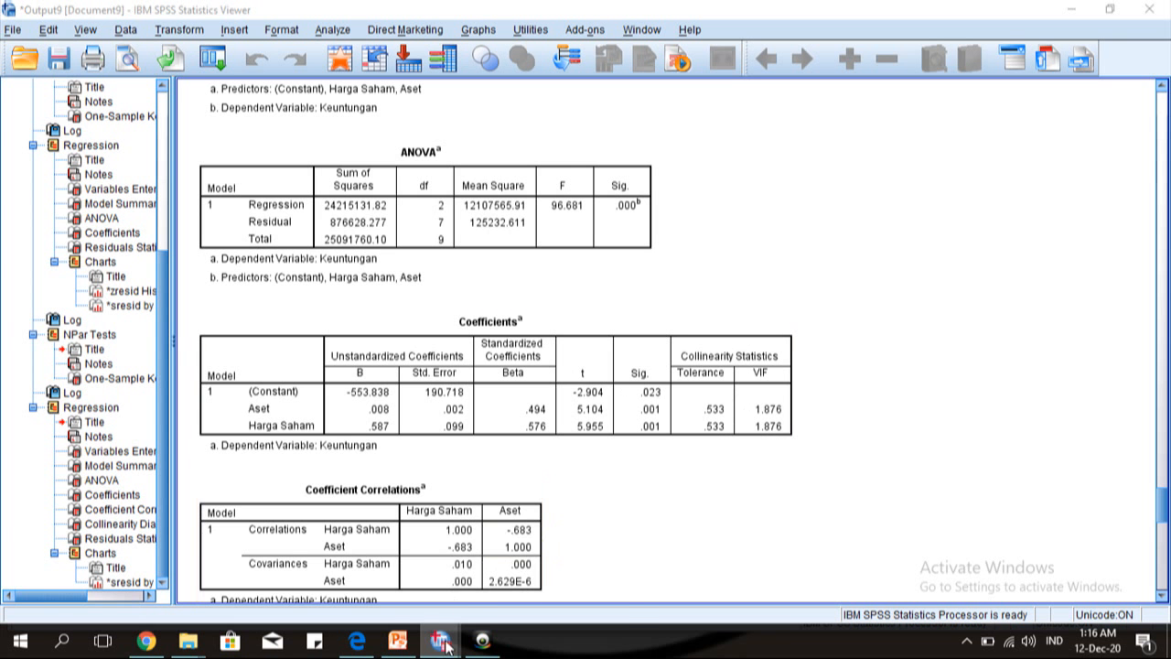
pyautogui.click(398, 641)
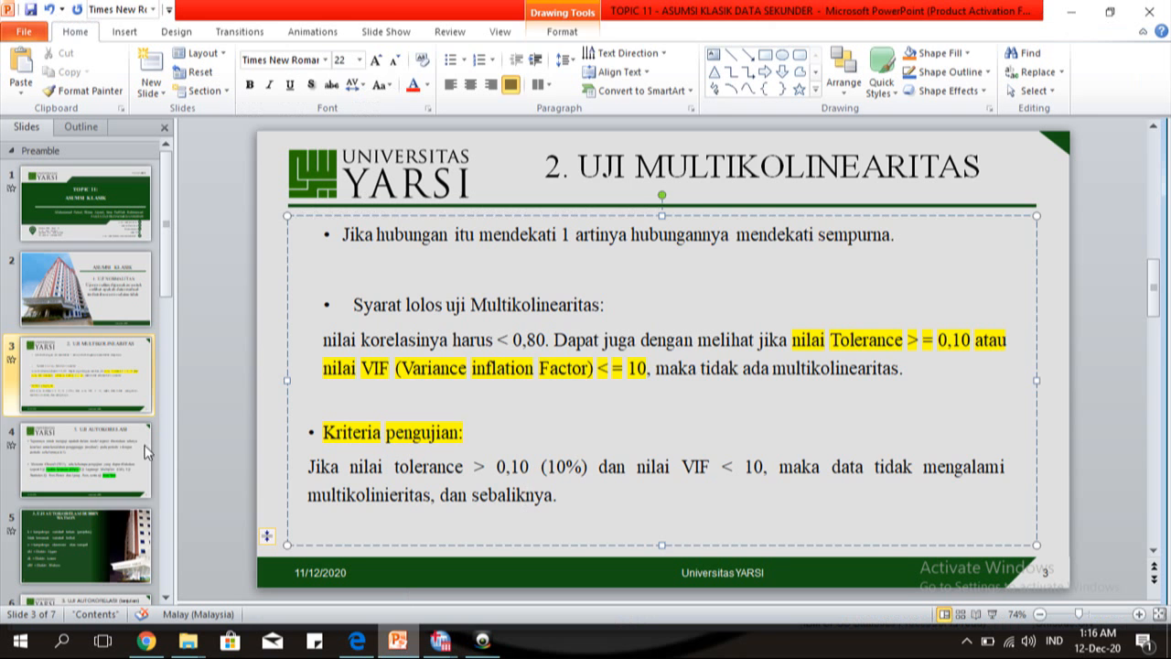
pyautogui.click(99, 447)
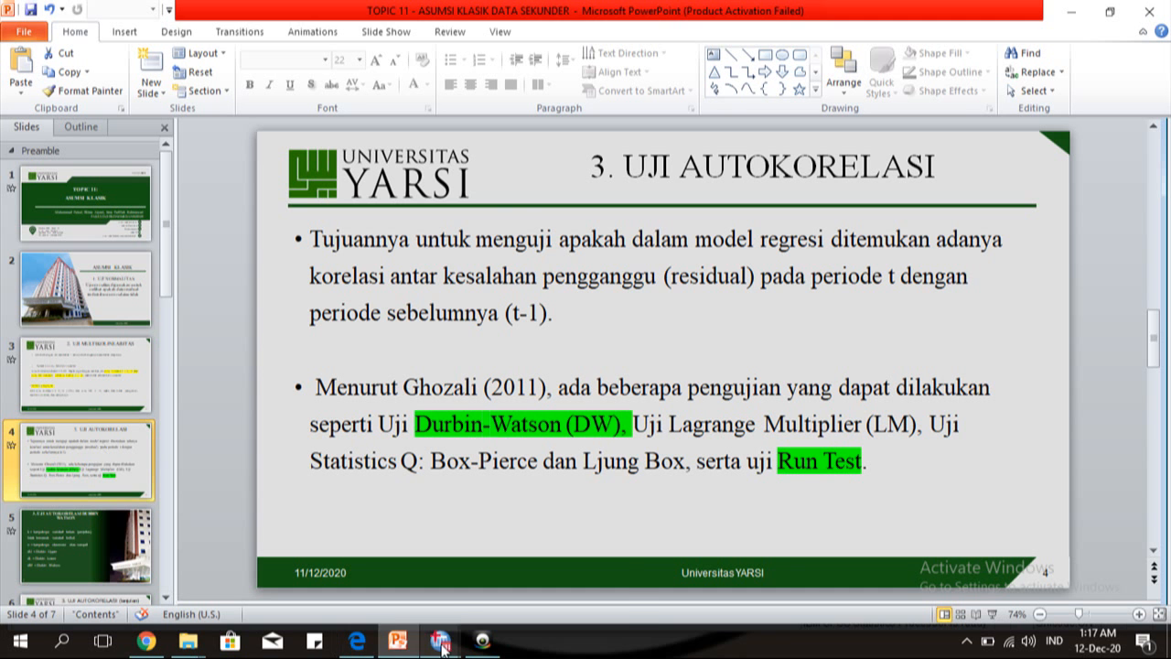
# Step: In the SPSS bank dataset's linear regression of Keuntungan on Aset and Harga Saham, enable the Durbin-Watson residual statistic
pyautogui.moveTo(440, 640)
pyautogui.click(399, 559)
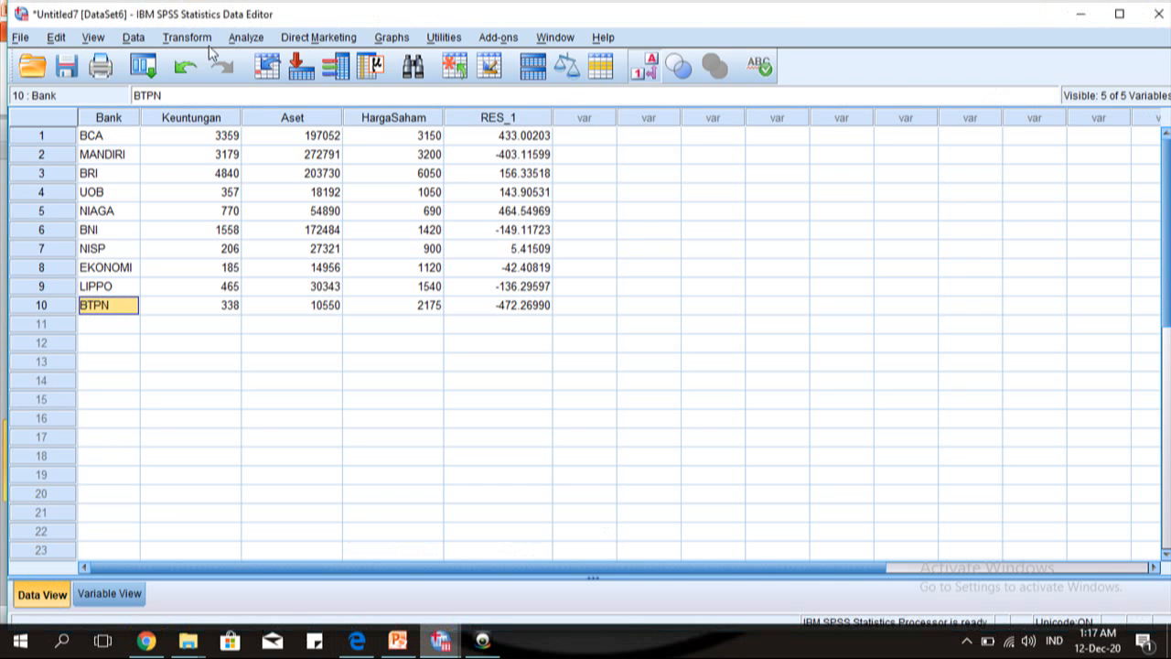
pyautogui.click(247, 38)
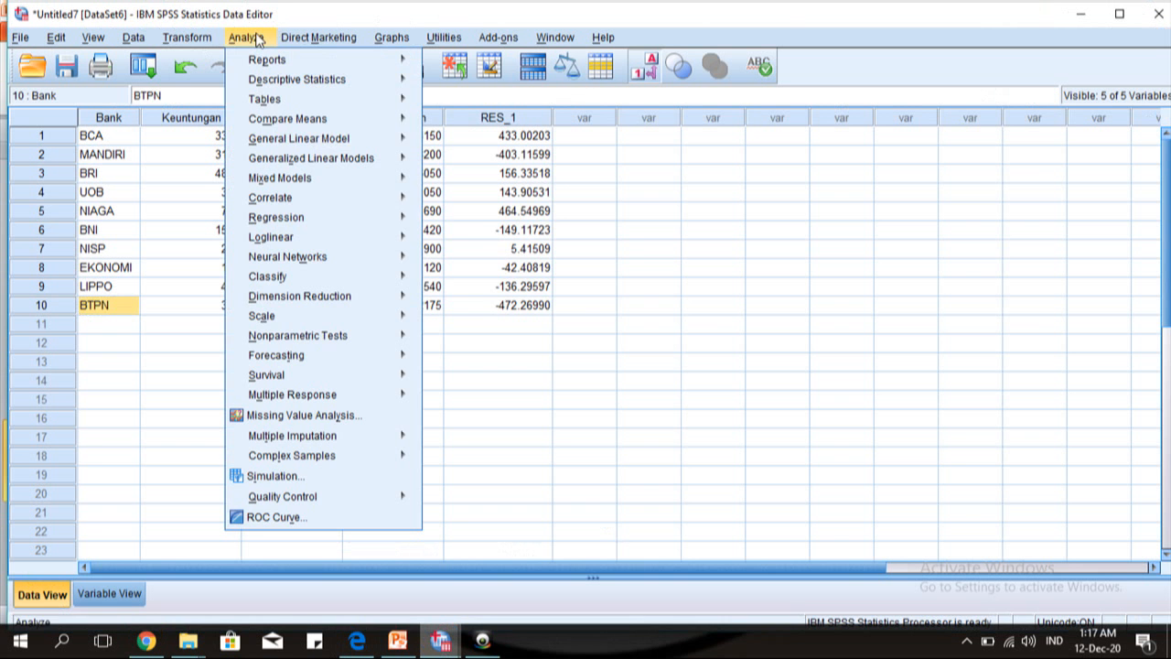
pyautogui.moveTo(319, 216)
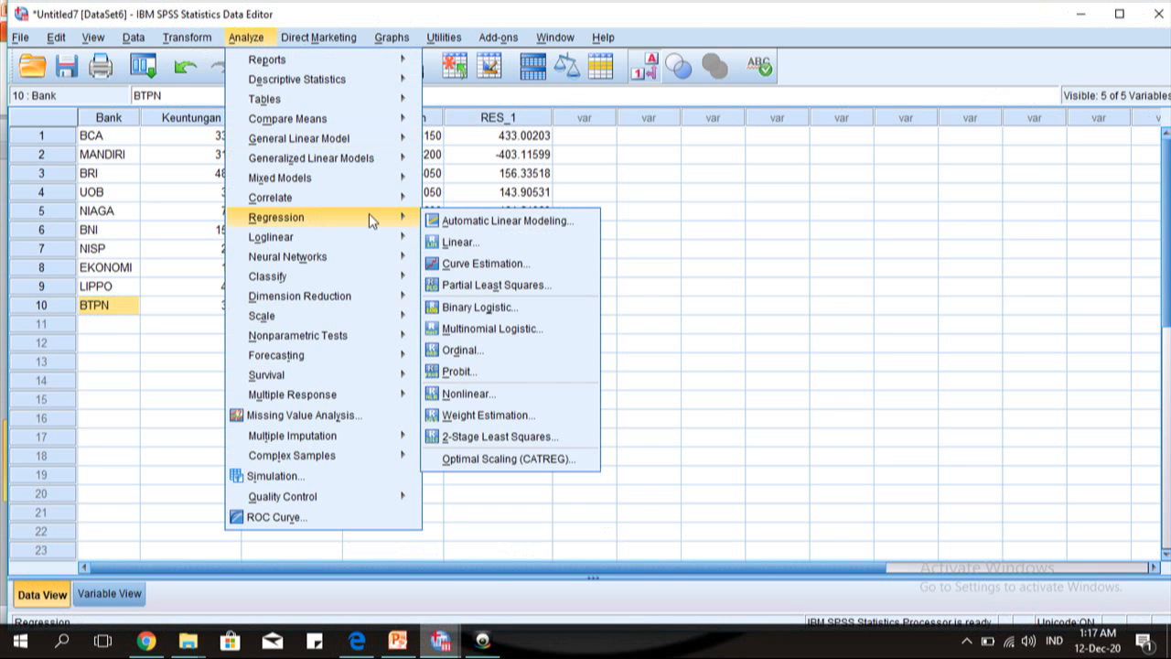
pyautogui.click(439, 241)
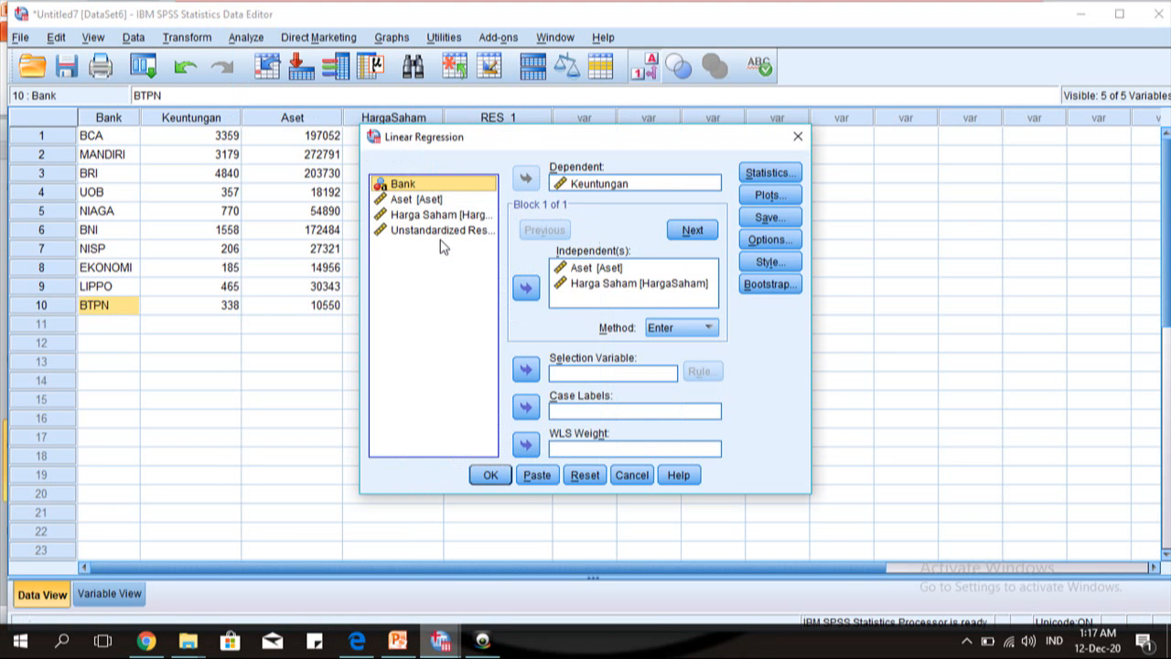
pyautogui.click(769, 173)
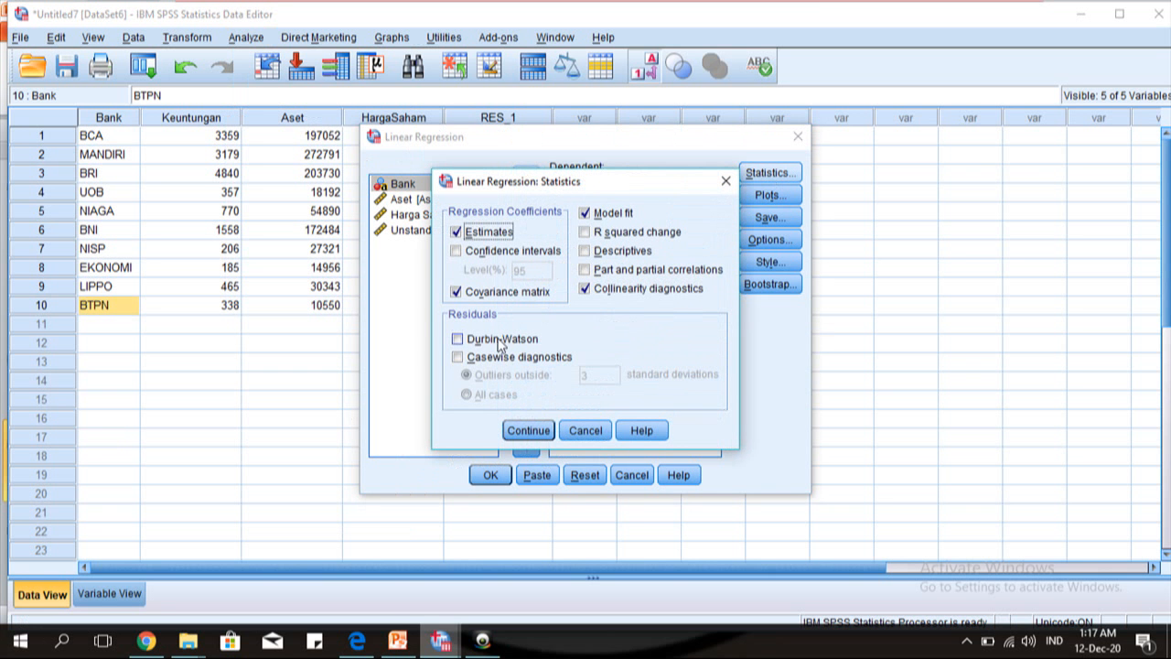
pyautogui.click(501, 339)
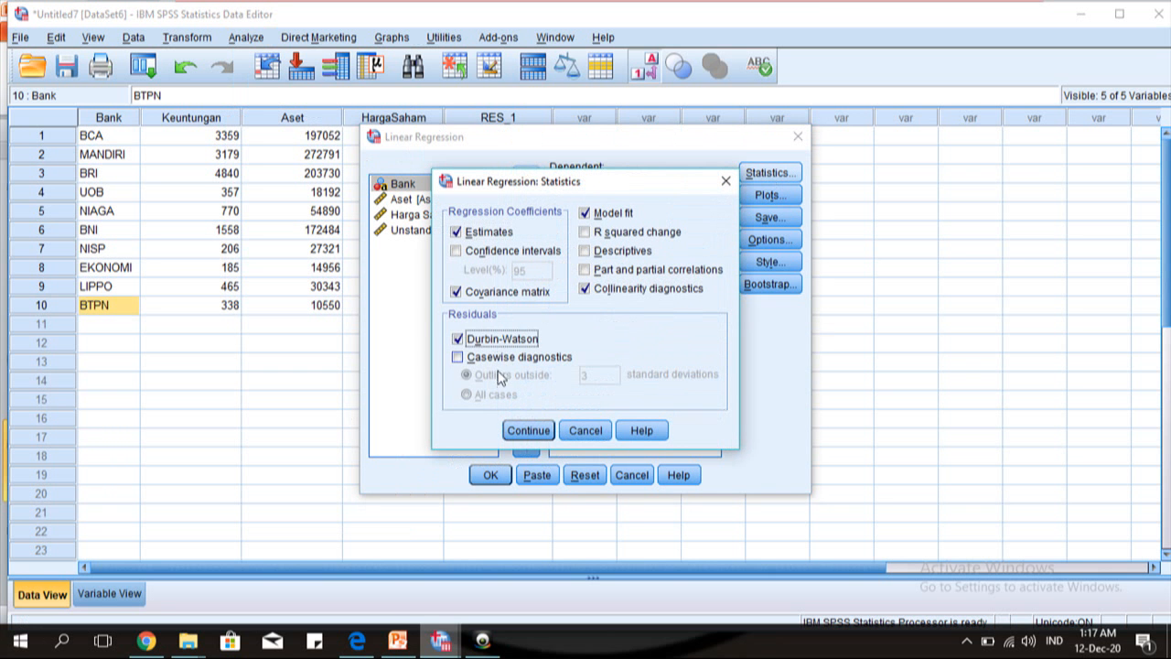
pyautogui.click(524, 431)
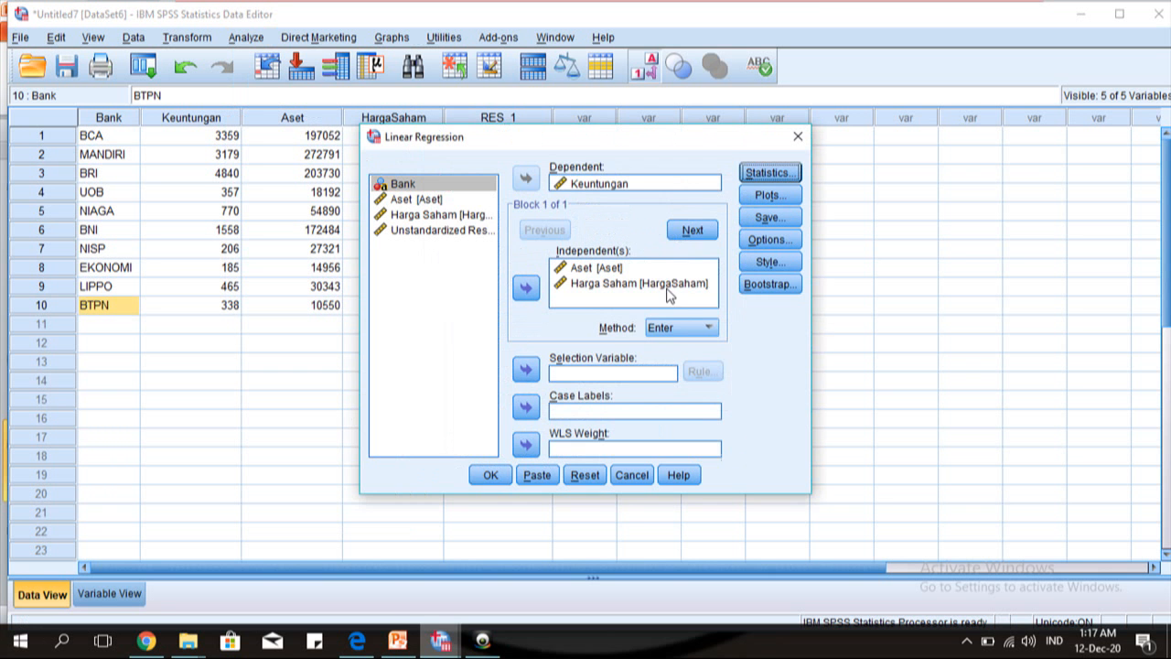
# Step: Run the regression with the existing plot and save settings, and review the Durbin-Watson statistic in the new Model Summary table
pyautogui.click(799, 196)
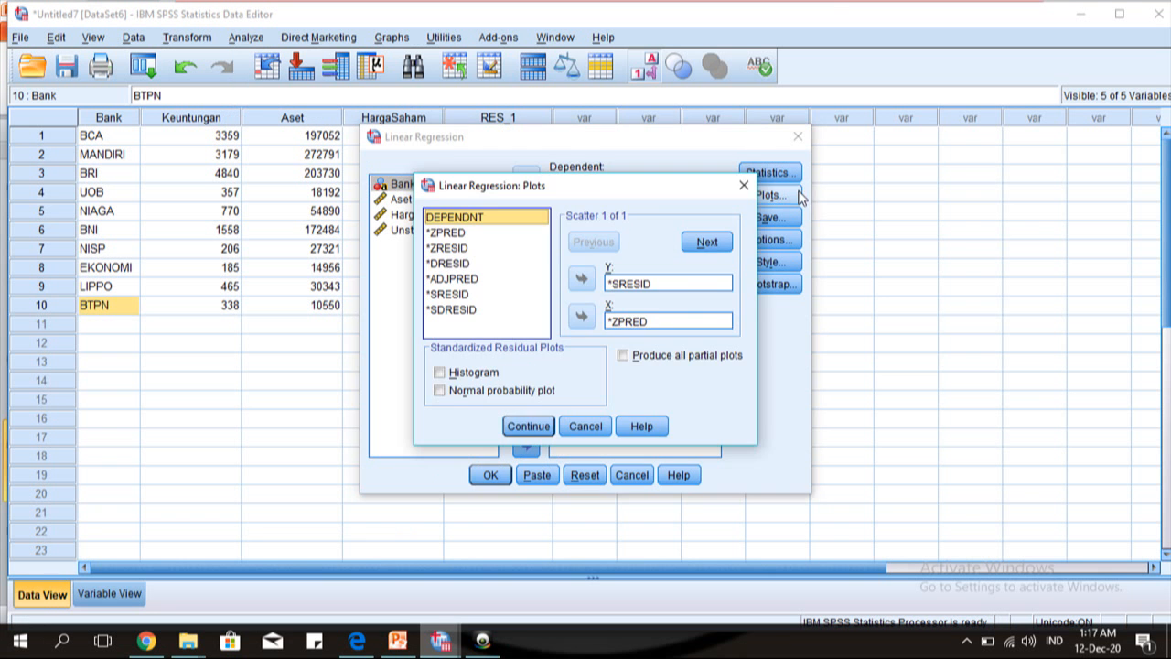
pyautogui.click(528, 425)
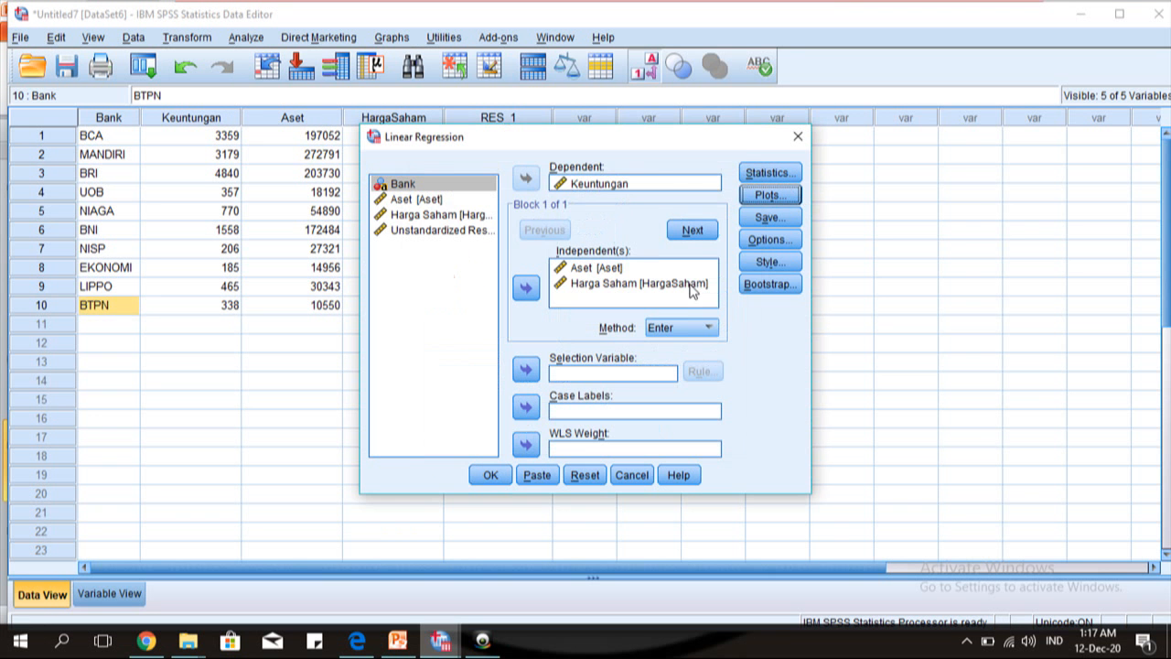
pyautogui.click(754, 218)
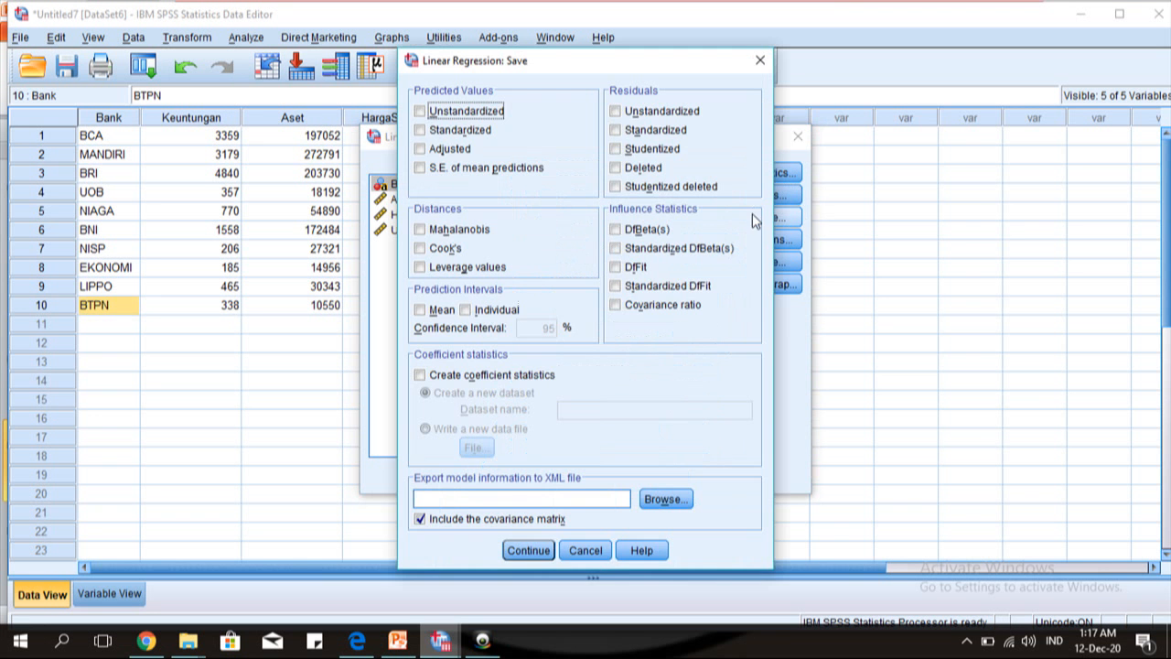
pyautogui.click(529, 551)
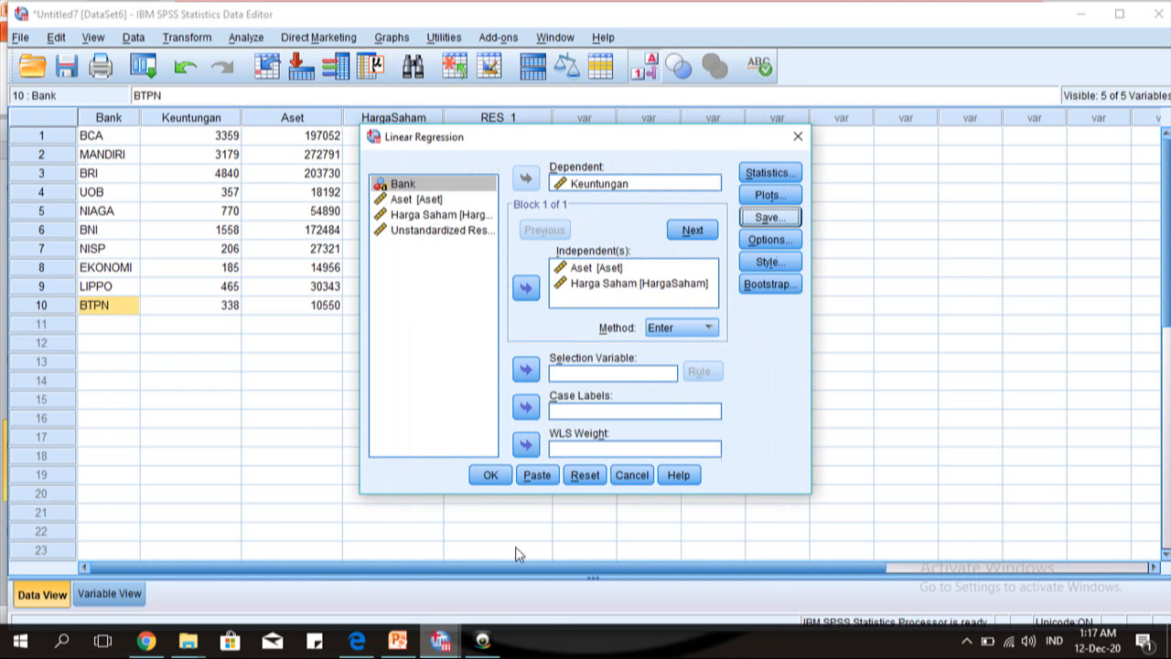
pyautogui.click(488, 475)
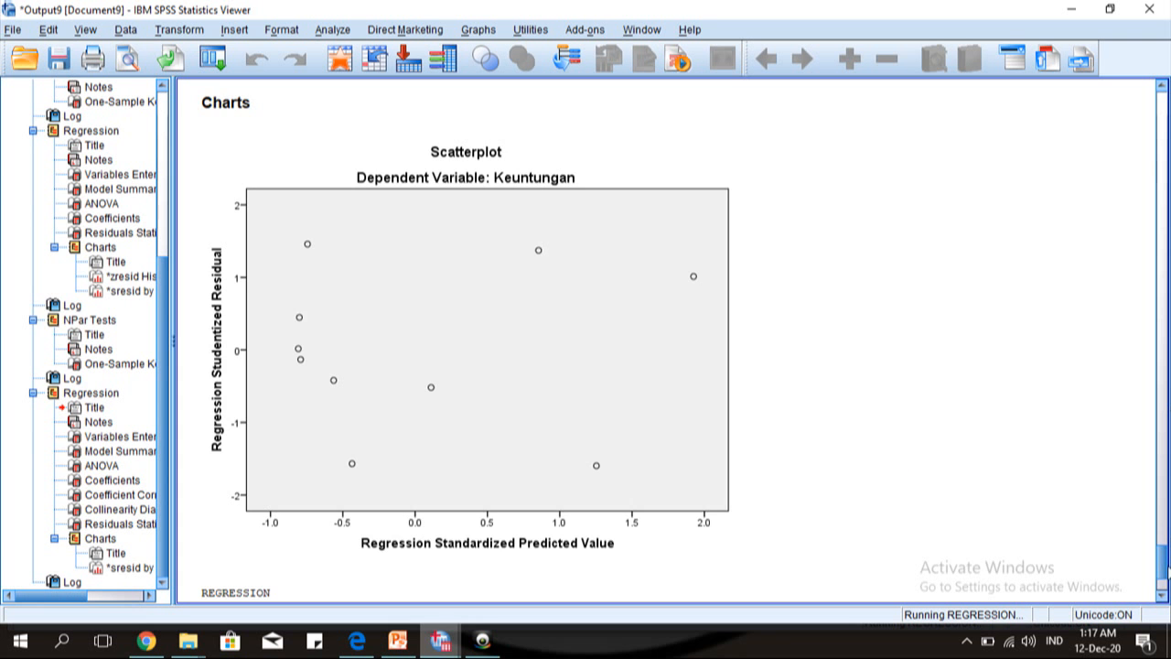
pyautogui.moveTo(1165, 563); pyautogui.dragTo(1167, 586)
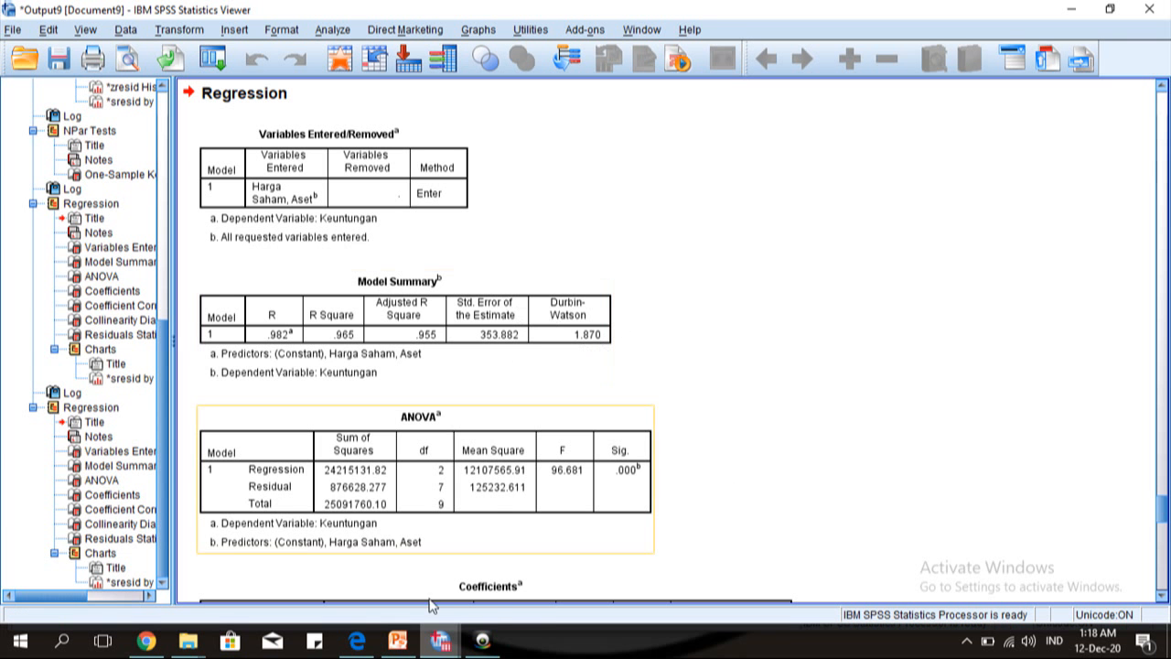
# Step: Display slide 5 of the PowerPoint presentation, and in tabel-dw.pdf in Edge highlight the n = 10 row through the k=2 dU value
pyautogui.click(398, 640)
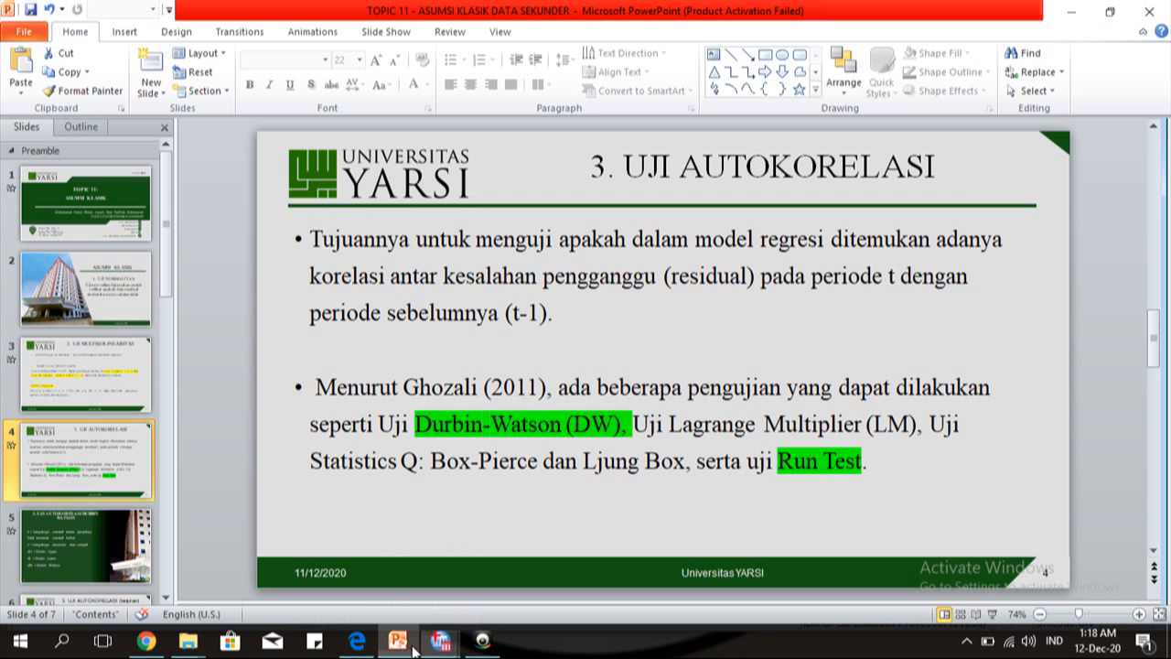
pyautogui.click(119, 540)
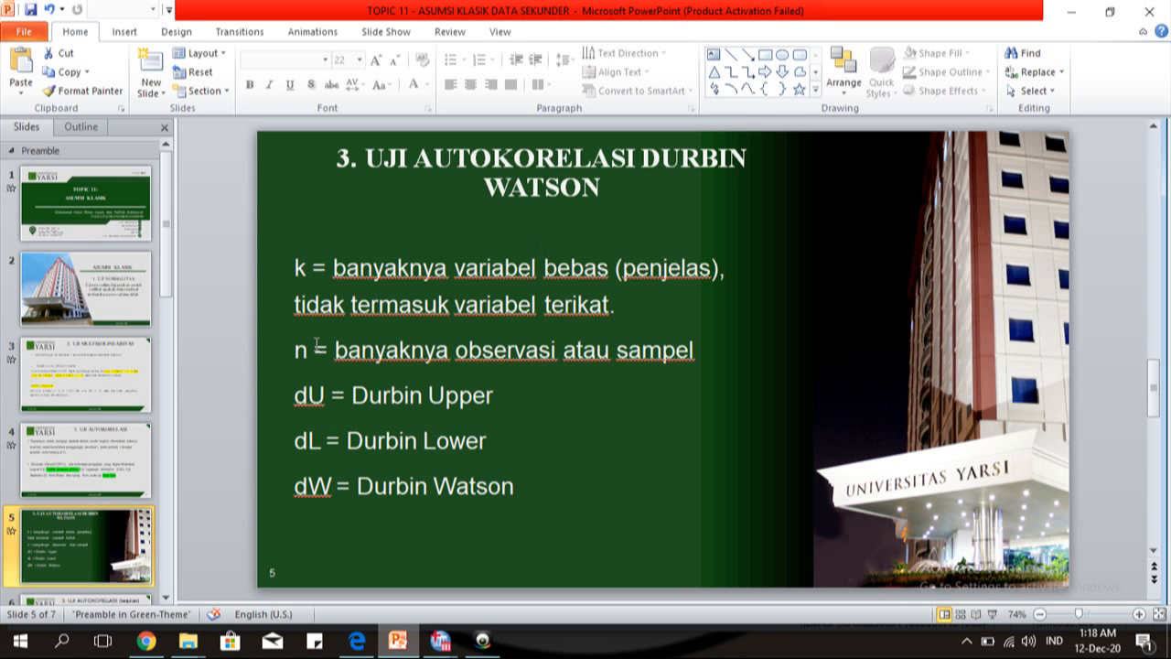
pyautogui.click(357, 640)
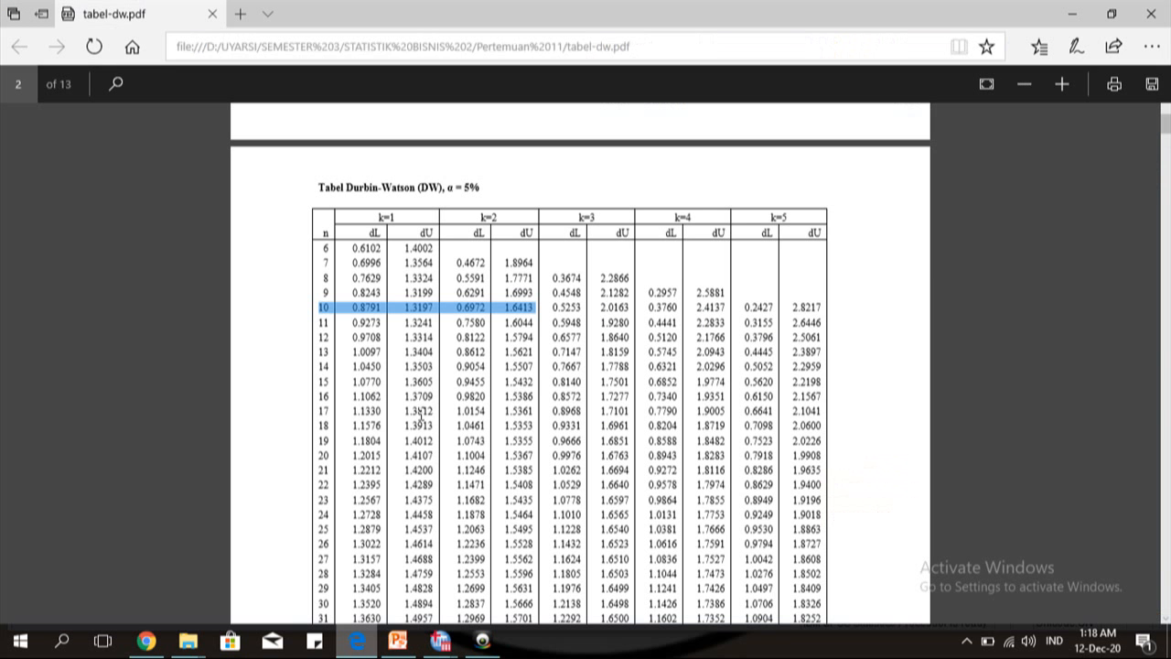
pyautogui.click(418, 413)
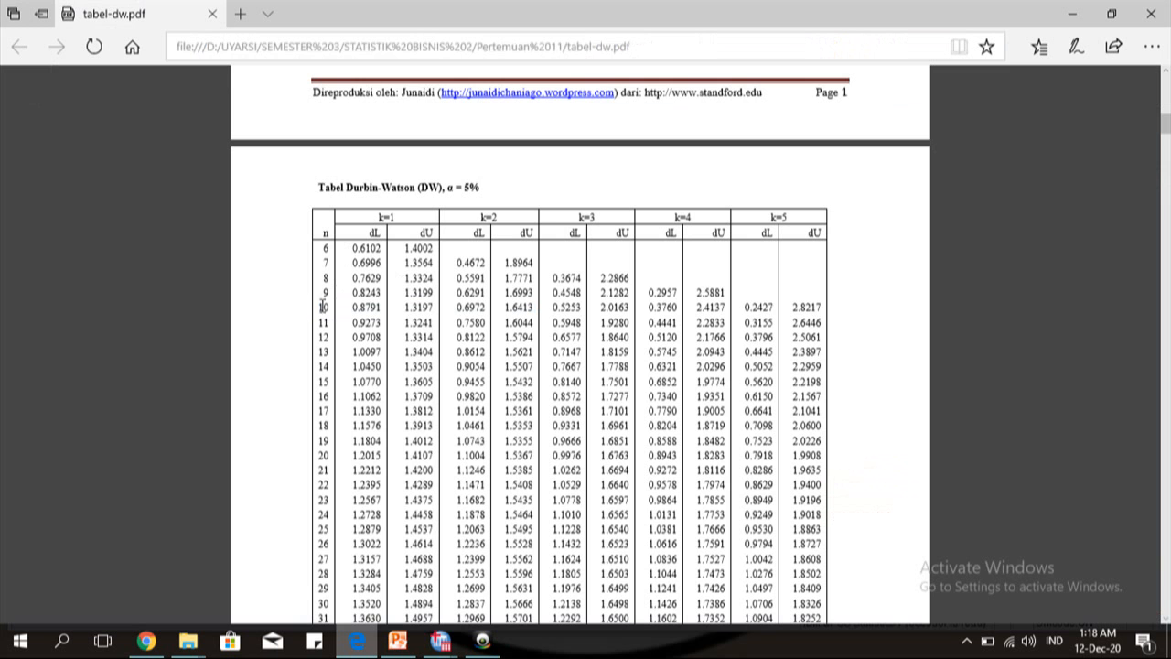
pyautogui.moveTo(322, 305); pyautogui.dragTo(533, 303)
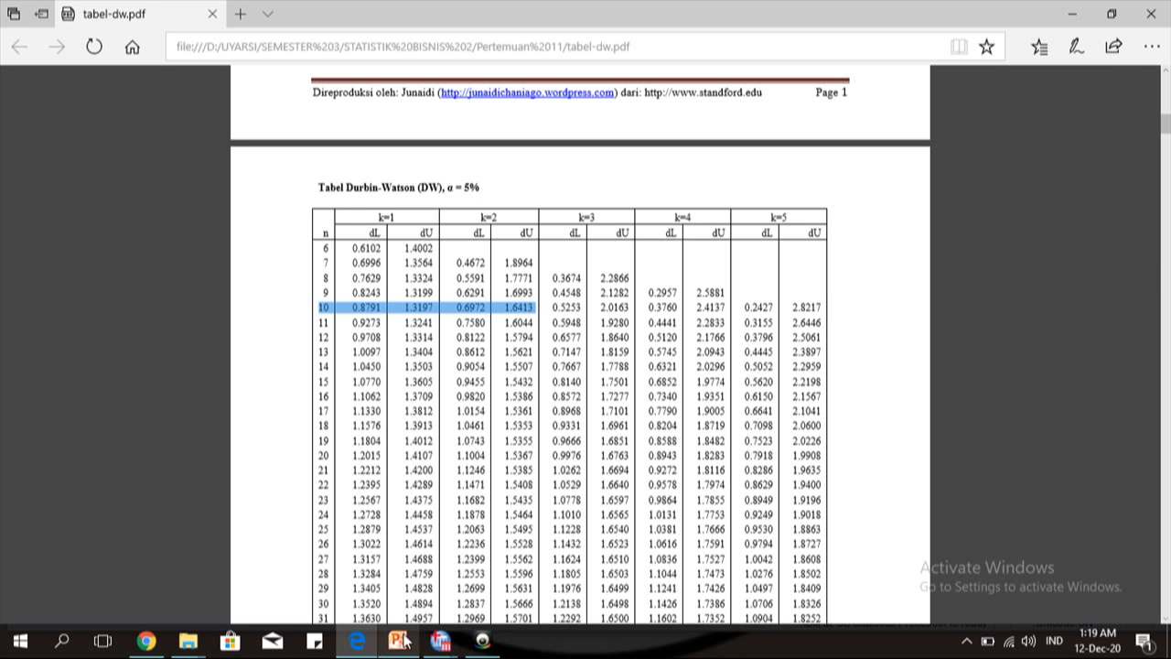
# Step: Return to the PowerPoint presentation and display slide 6, "3. UJI AUTOKORELASI (lanjutan)", with the Durbin-Watson detection criteria
pyautogui.click(400, 640)
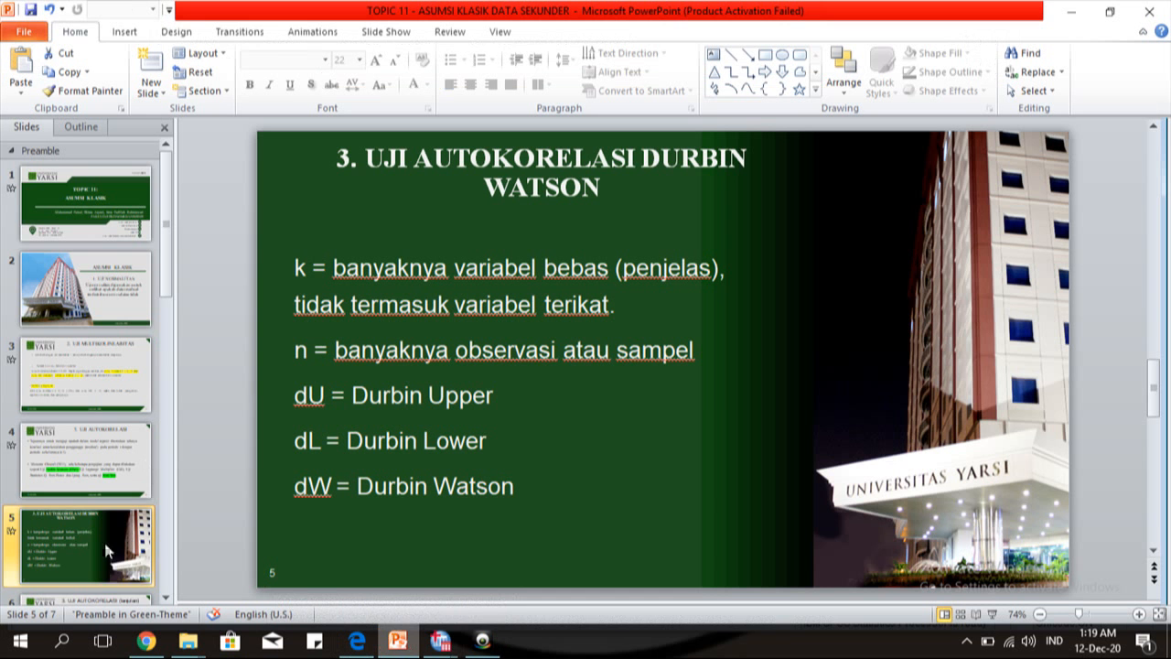
pyautogui.click(167, 598)
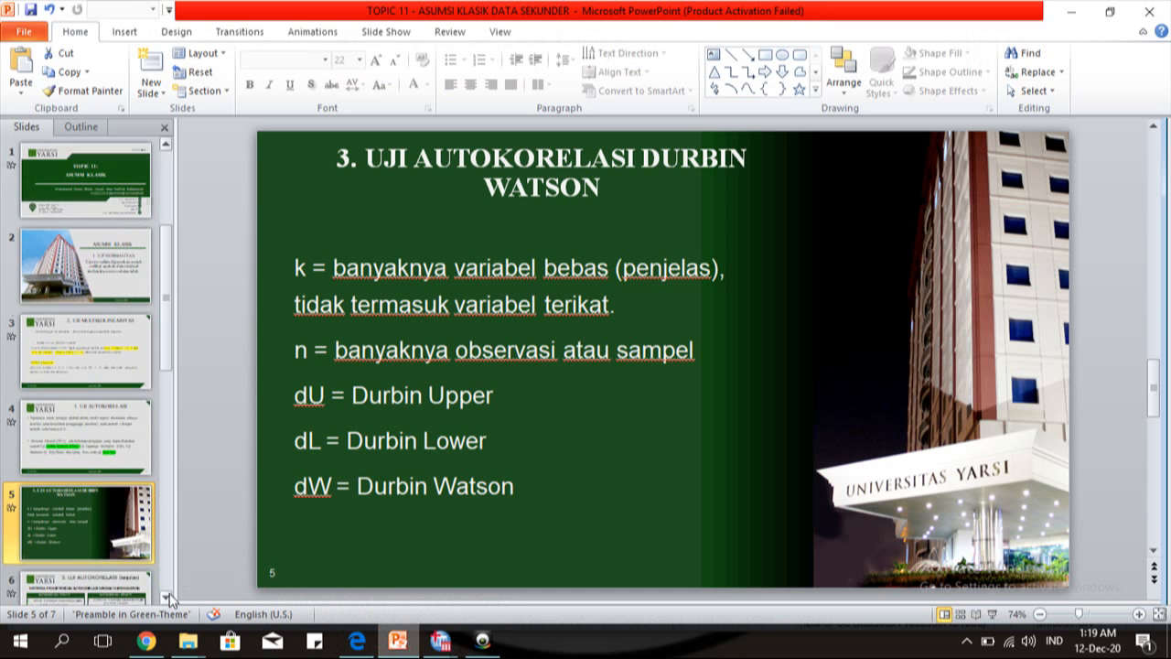
pyautogui.click(168, 598)
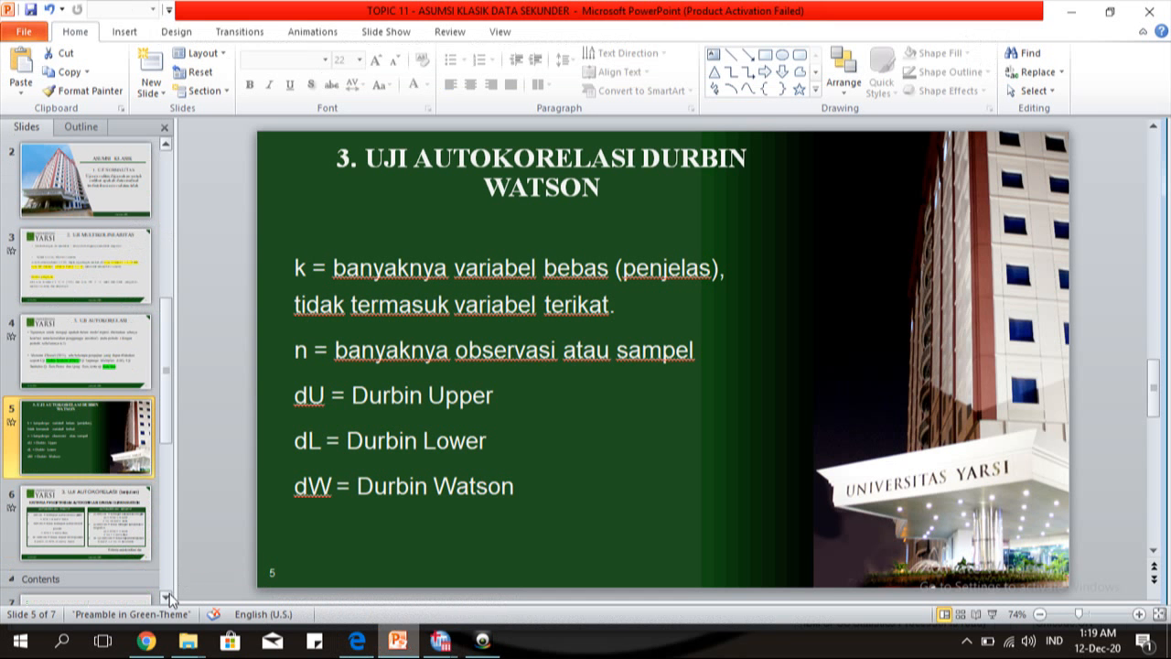
pyautogui.click(54, 530)
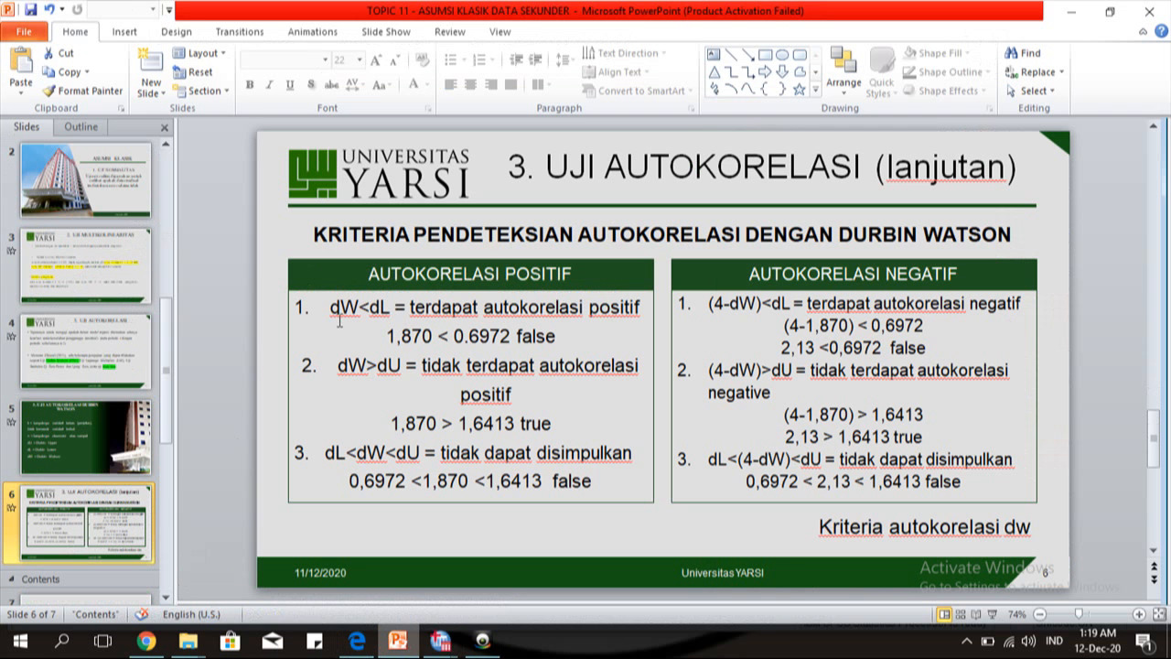